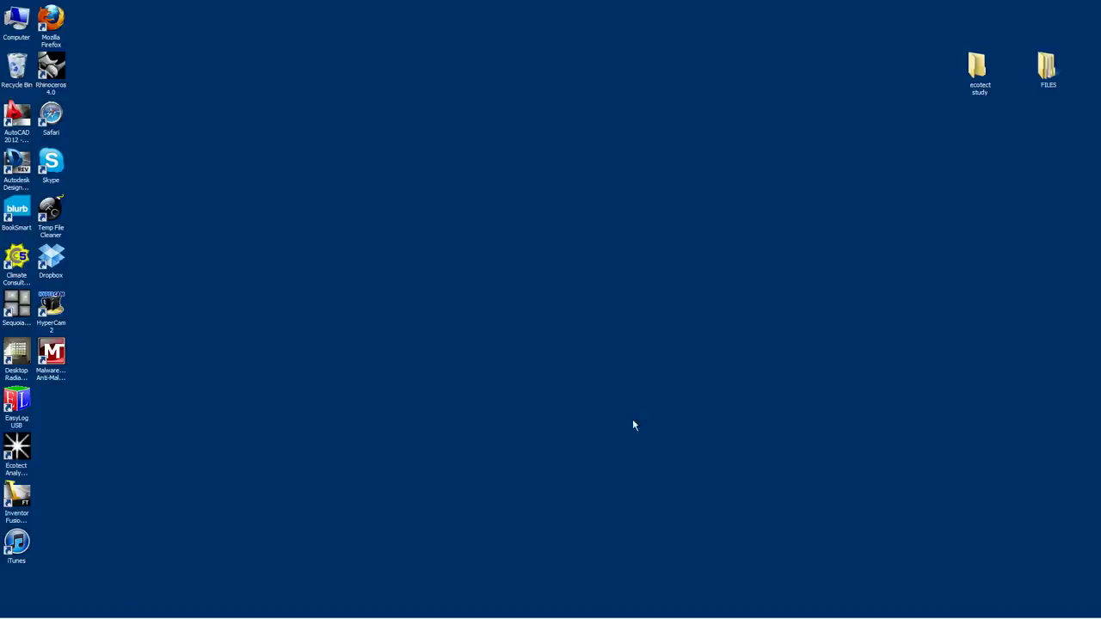
Bring the Rhinoceros window with the one bay2.3dm slab-and-column model to the front
click(225, 607)
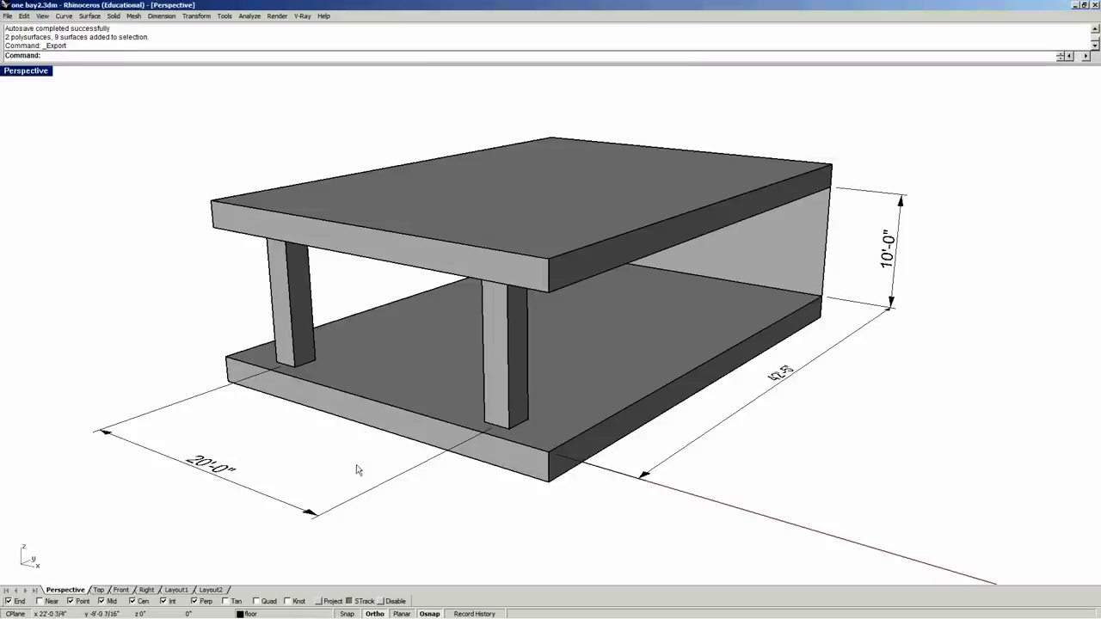
mouse_move(351, 464)
right_down()
mouse_move(258, 460)
mouse_move(343, 454)
mouse_move(336, 450)
right_up()
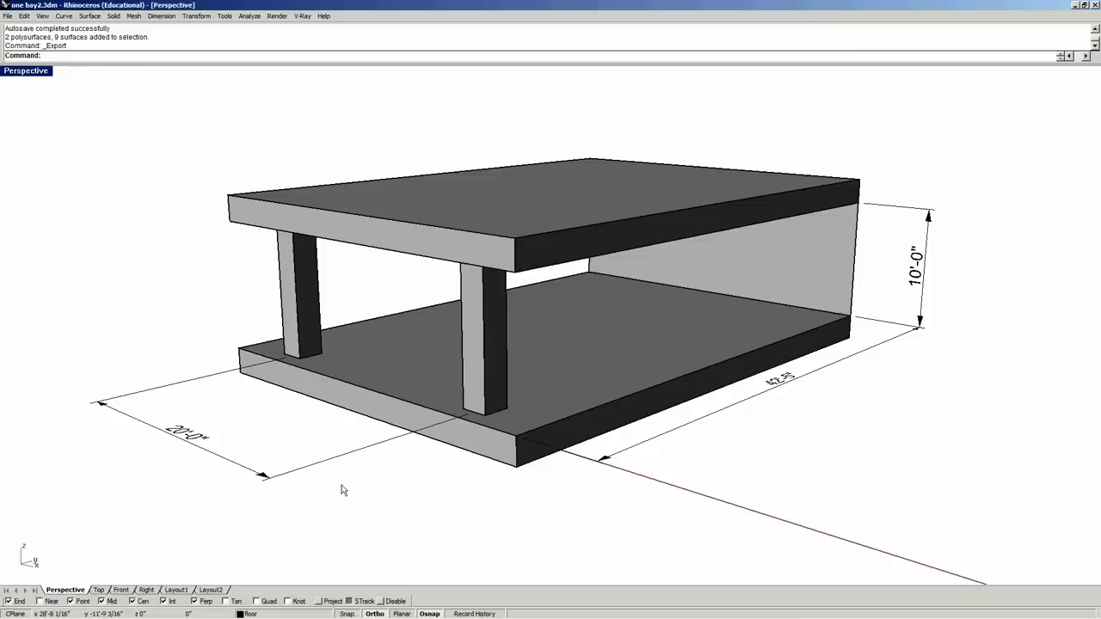
right_drag(351, 506, 361, 506)
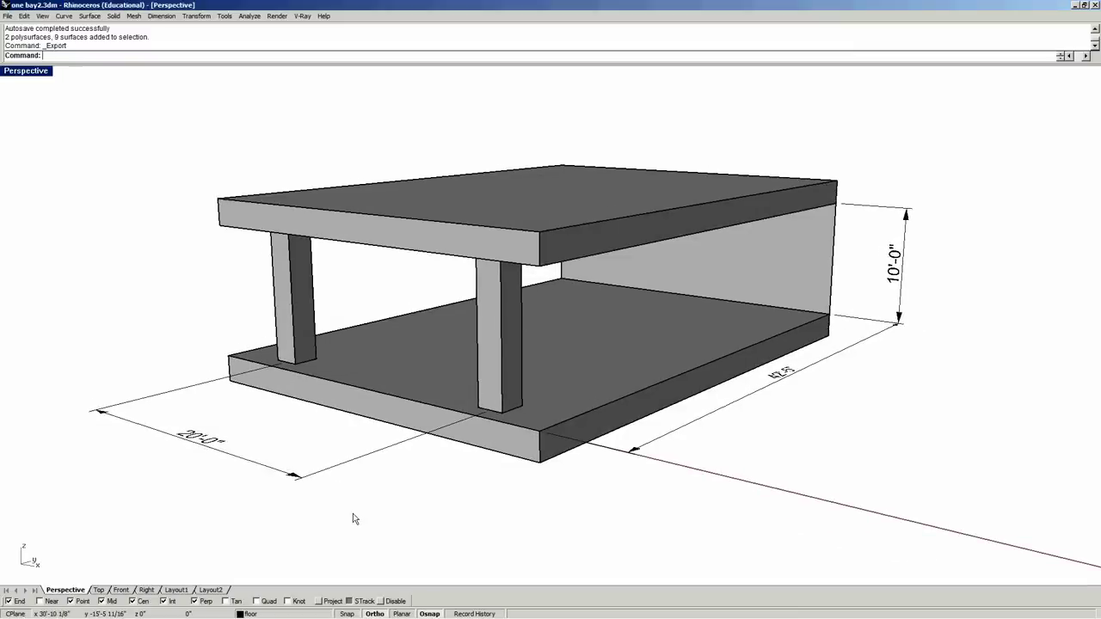
right_drag(353, 519, 361, 509)
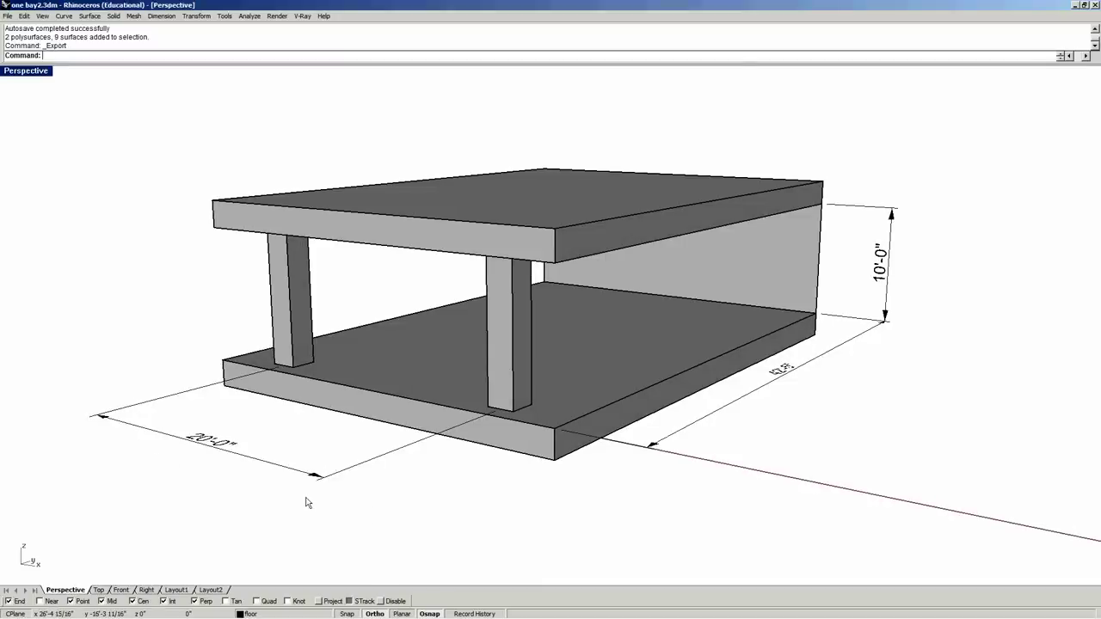
right_drag(484, 523, 386, 502)
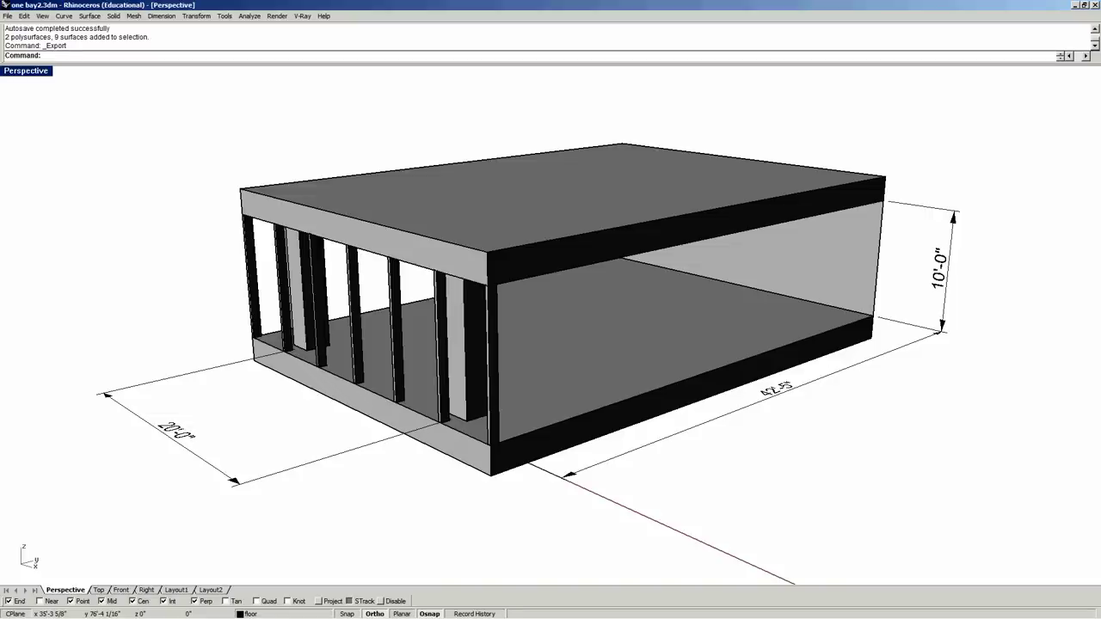
Orbit and zoom the view toward the bay's green glazed end wall
right_drag(550, 404, 400, 391)
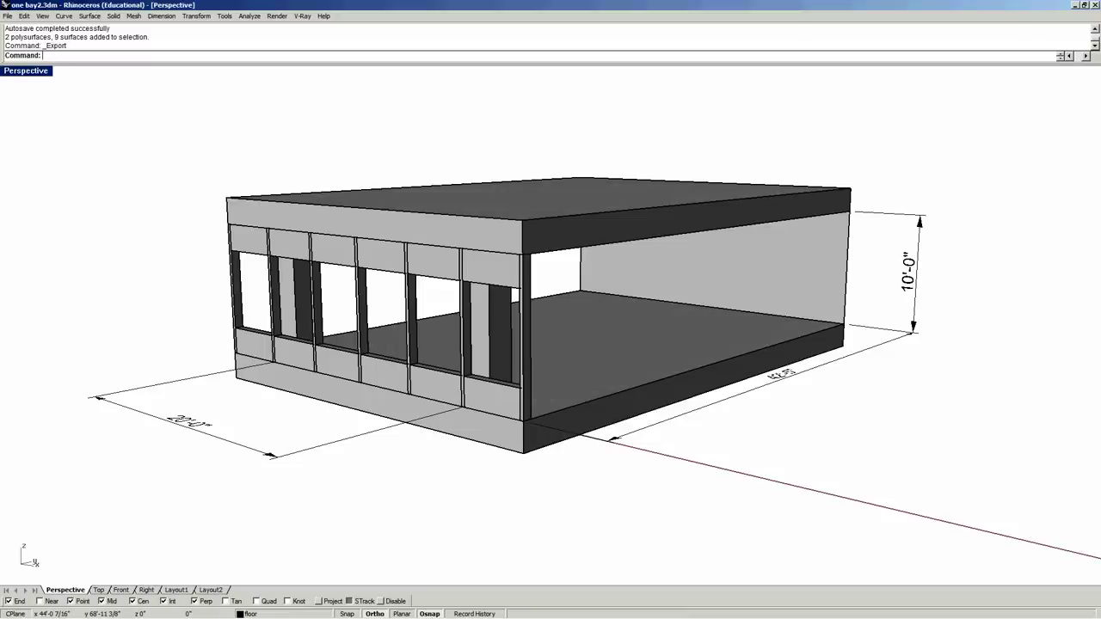
right_drag(539, 381, 475, 355)
scroll(436, 286, up, 8)
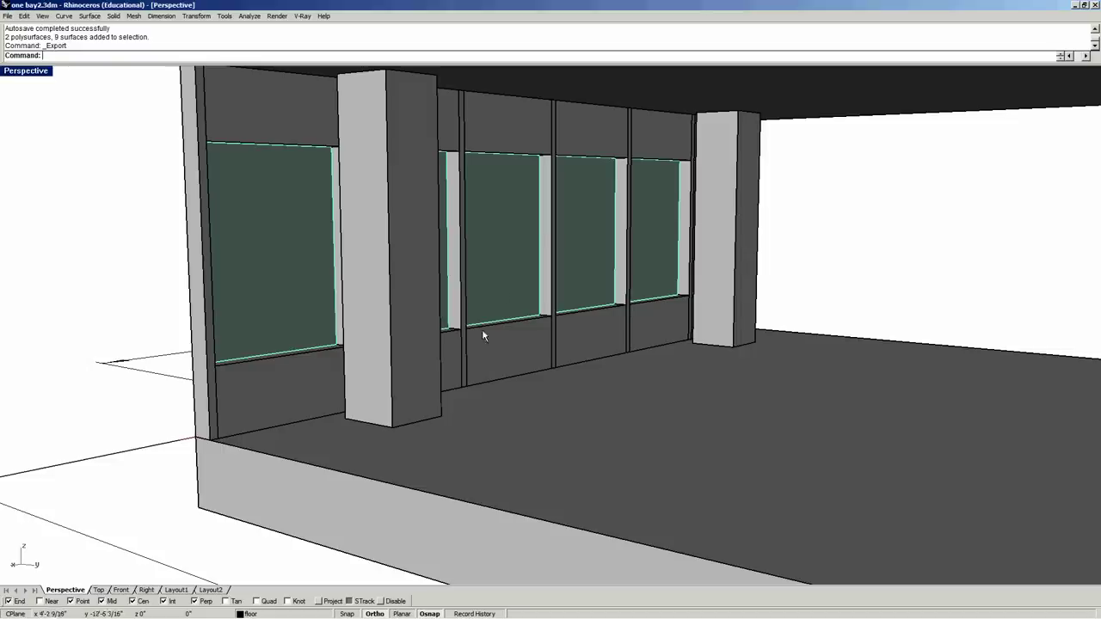
Select the lower wall panel and a glass panel on the back wall
click(501, 342)
click(131, 314)
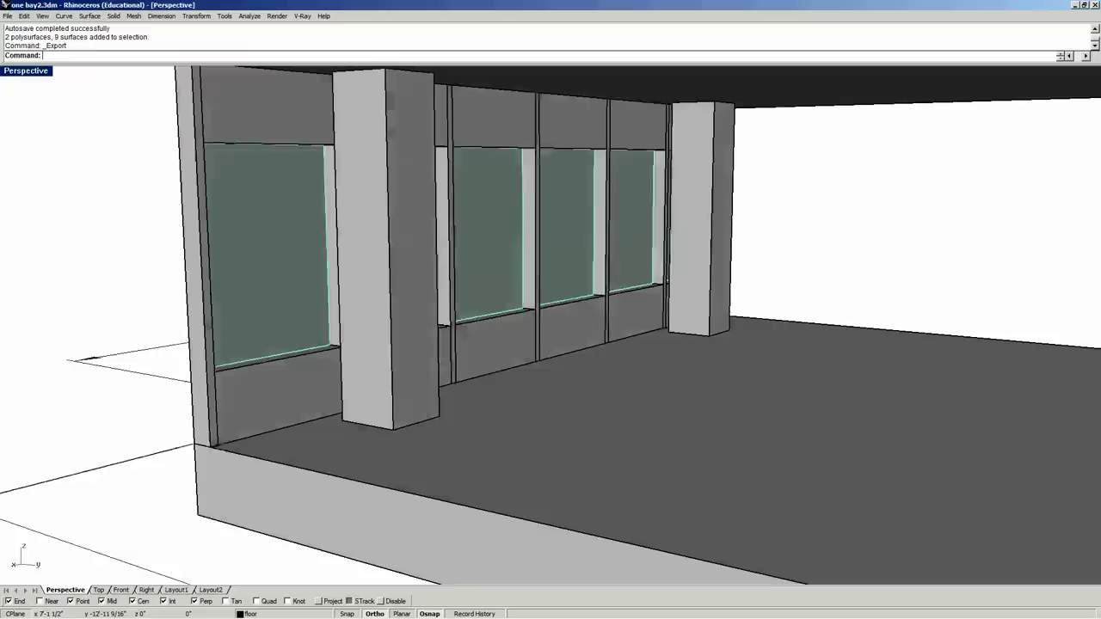
click(462, 295)
Orbit around the glass wall, checking it from outside and inside
mouse_move(422, 344)
right_down()
mouse_move(559, 353)
mouse_move(417, 352)
right_up()
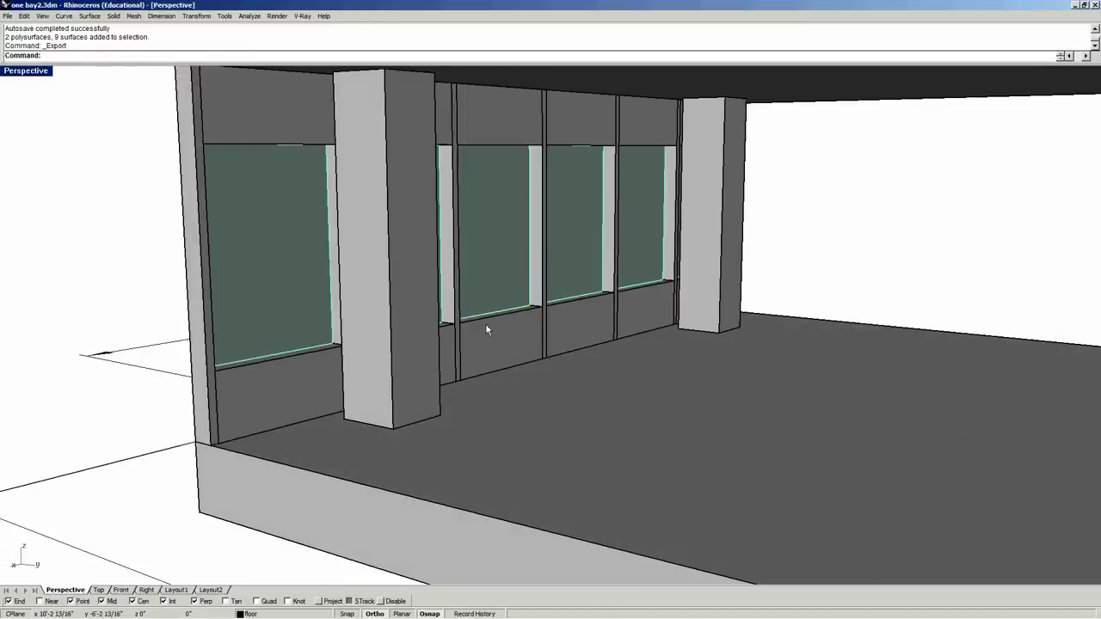
scroll(499, 286, down, 2)
right_drag(505, 286, 634, 300)
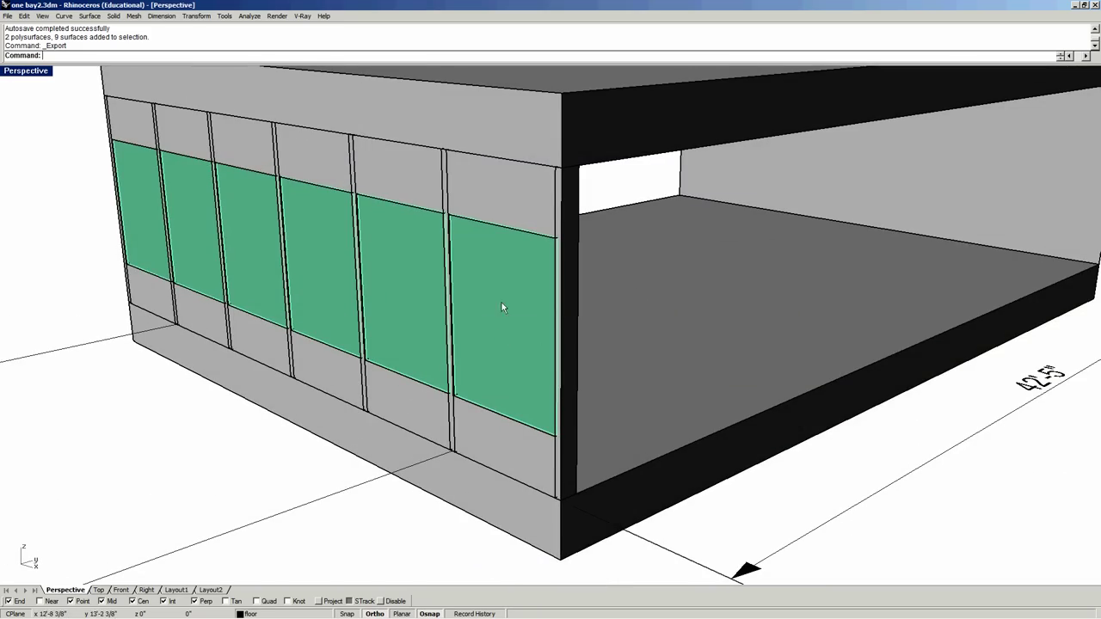
right_drag(501, 307, 456, 339)
scroll(456, 340, up, 4)
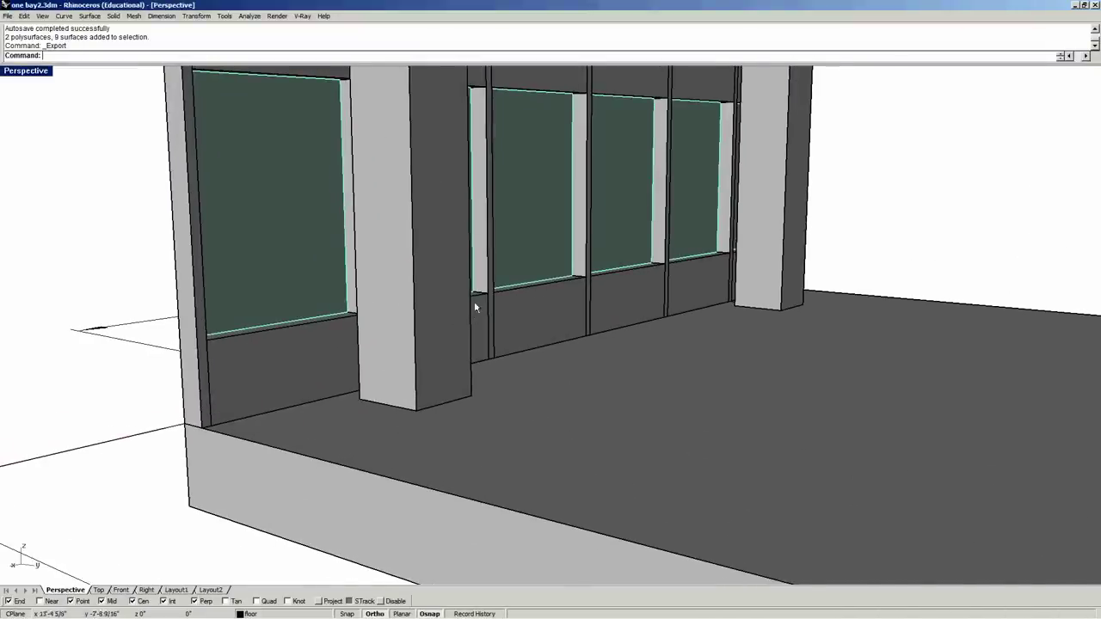
scroll(508, 271, down, 4)
right_drag(502, 278, 590, 305)
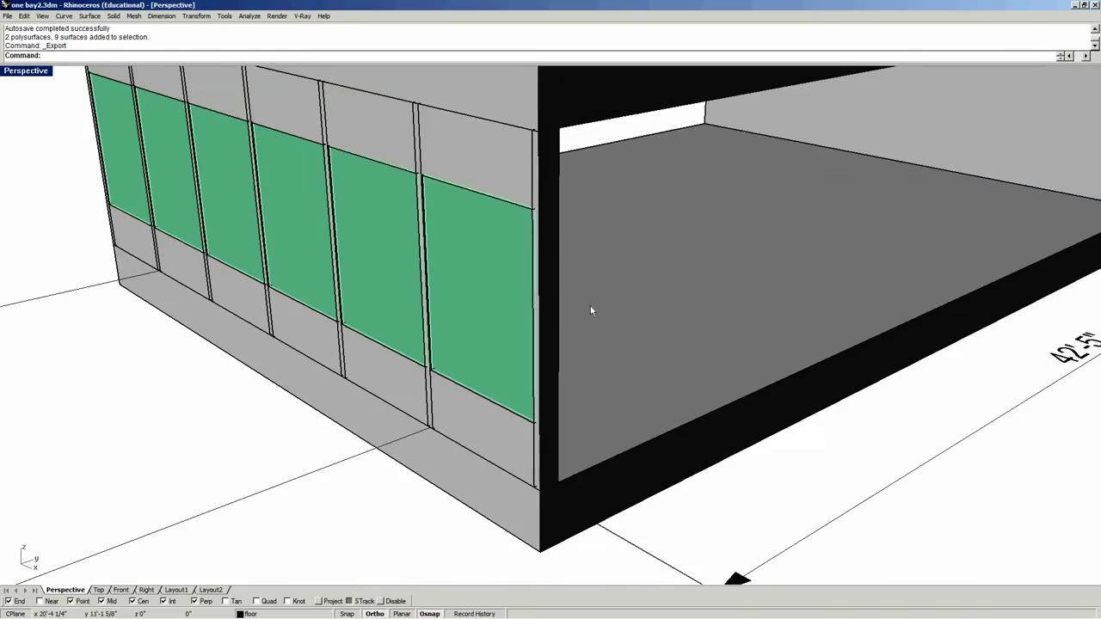
right_drag(486, 270, 418, 299)
scroll(486, 276, down, 5)
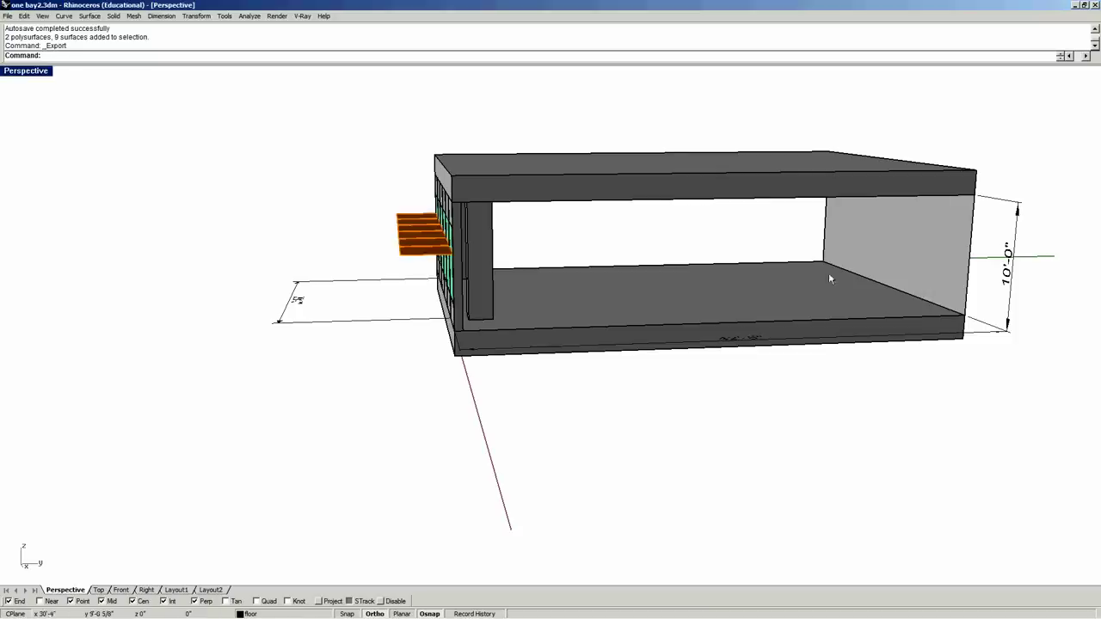
Deselect the louvre fins and orbit into the open end to view the light shelf
scroll(372, 286, up, 3)
scroll(371, 286, down, 2)
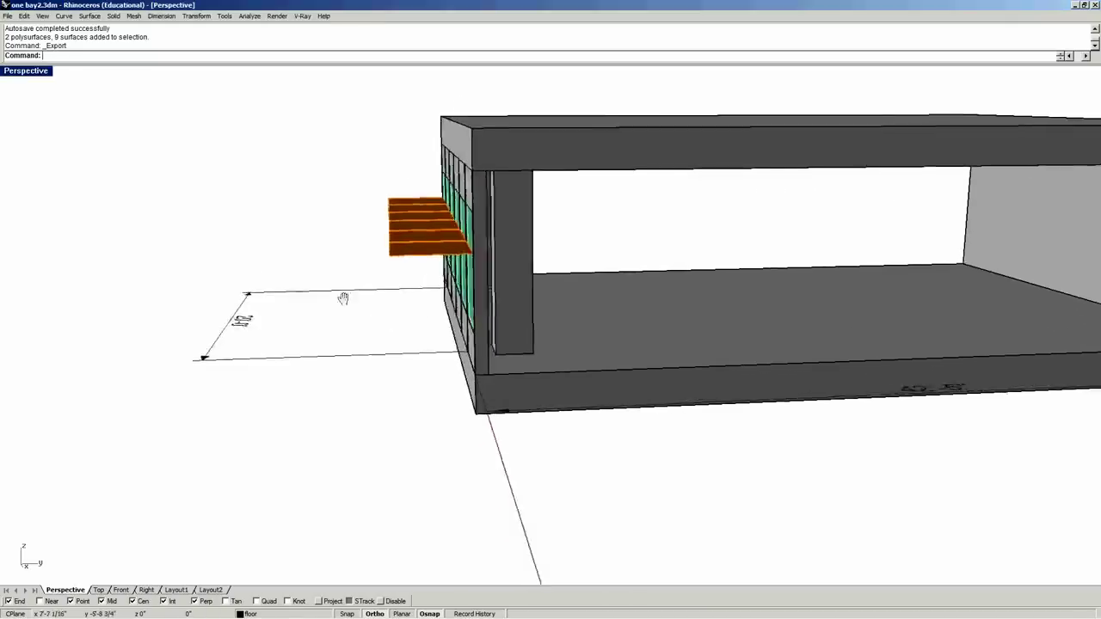
right_drag(343, 295, 413, 285)
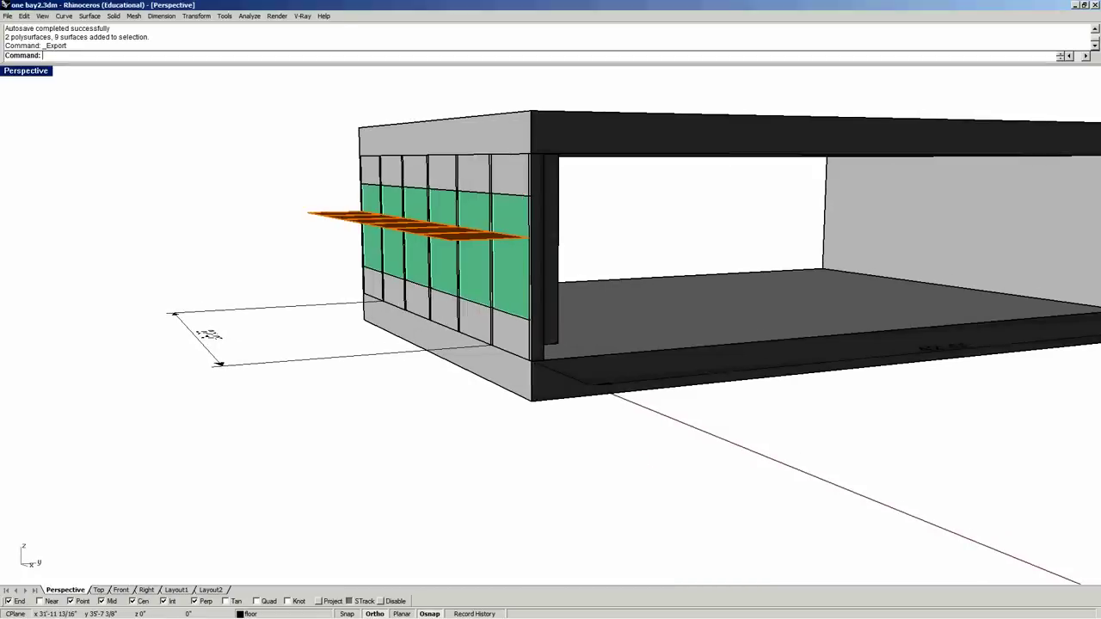
key(Escape)
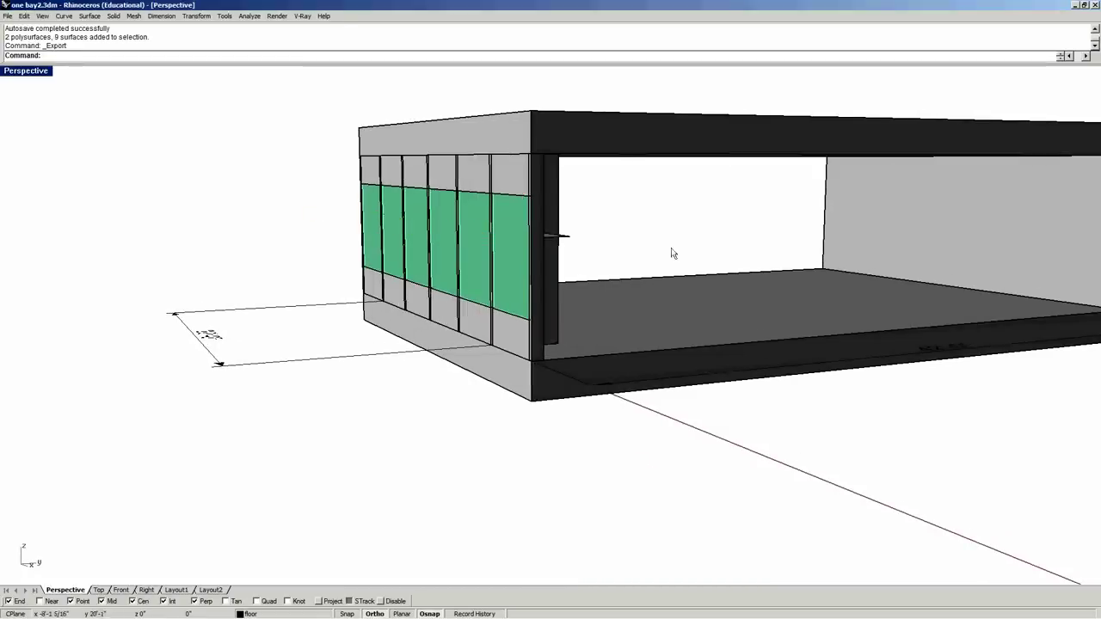
right_drag(671, 249, 525, 278)
scroll(590, 256, up, 5)
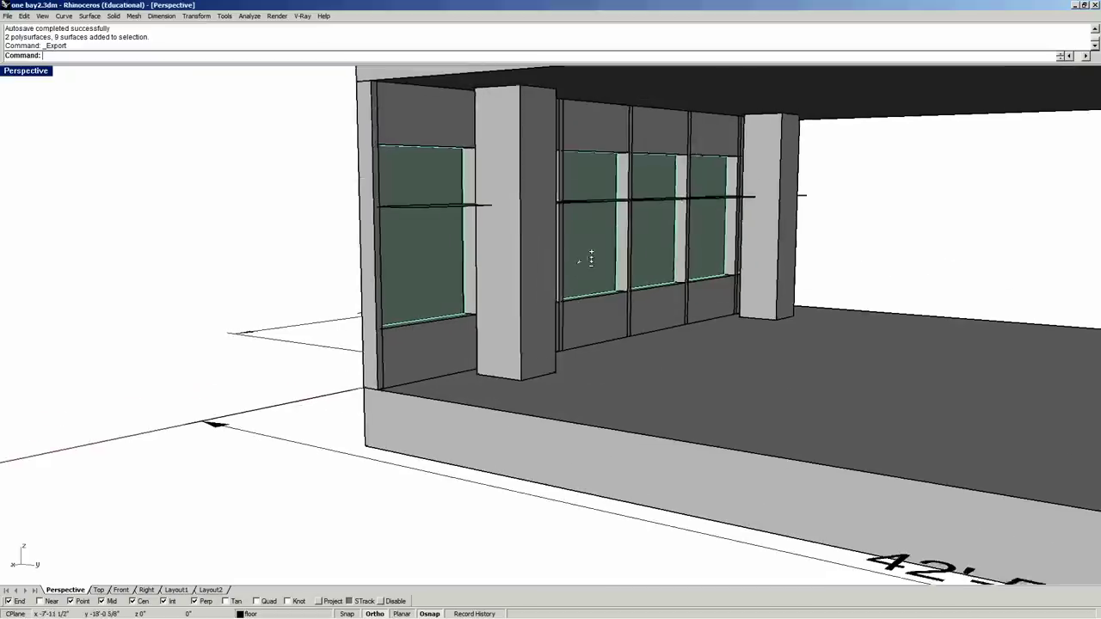
right_drag(594, 246, 596, 277)
scroll(597, 277, down, 5)
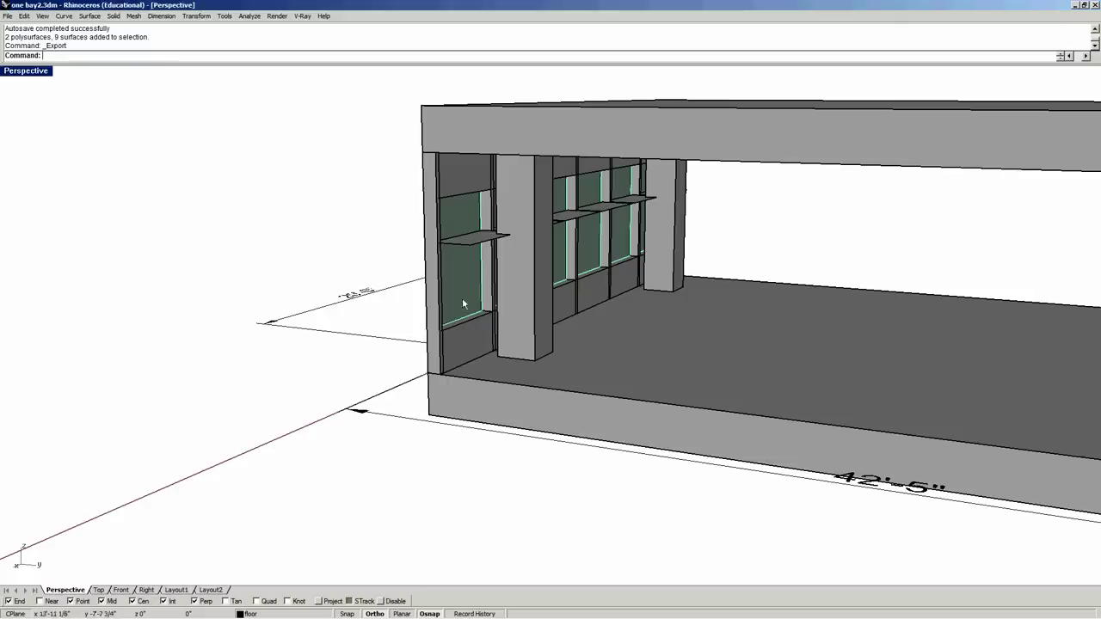
scroll(462, 284, down, 2)
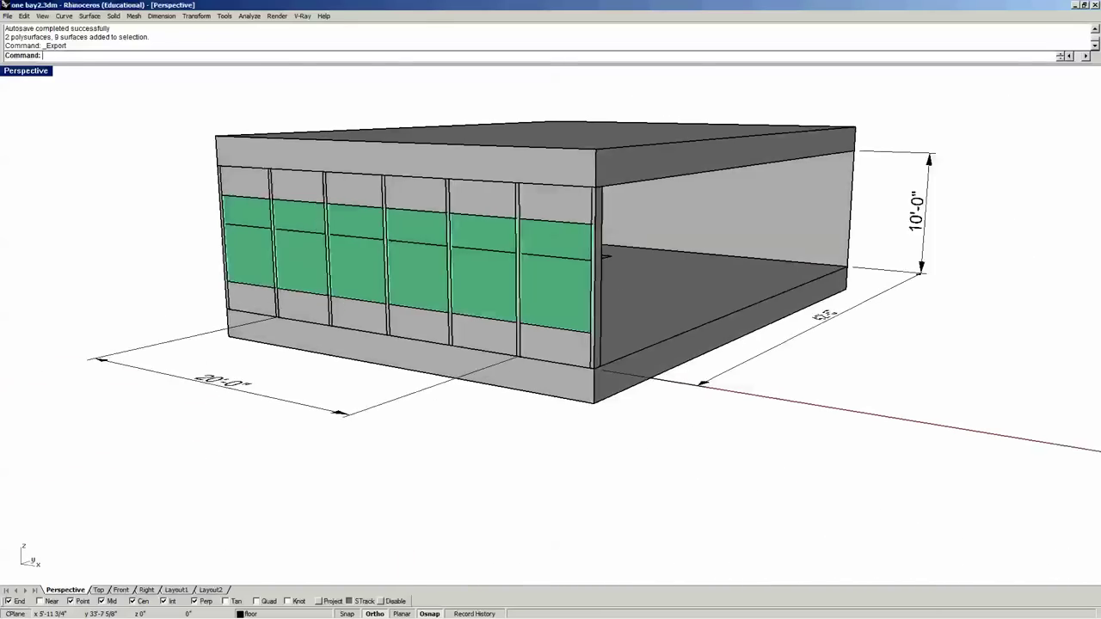
Orbit slightly around the bay interior and return focus to Rhinoceros
right_drag(860, 254, 813, 251)
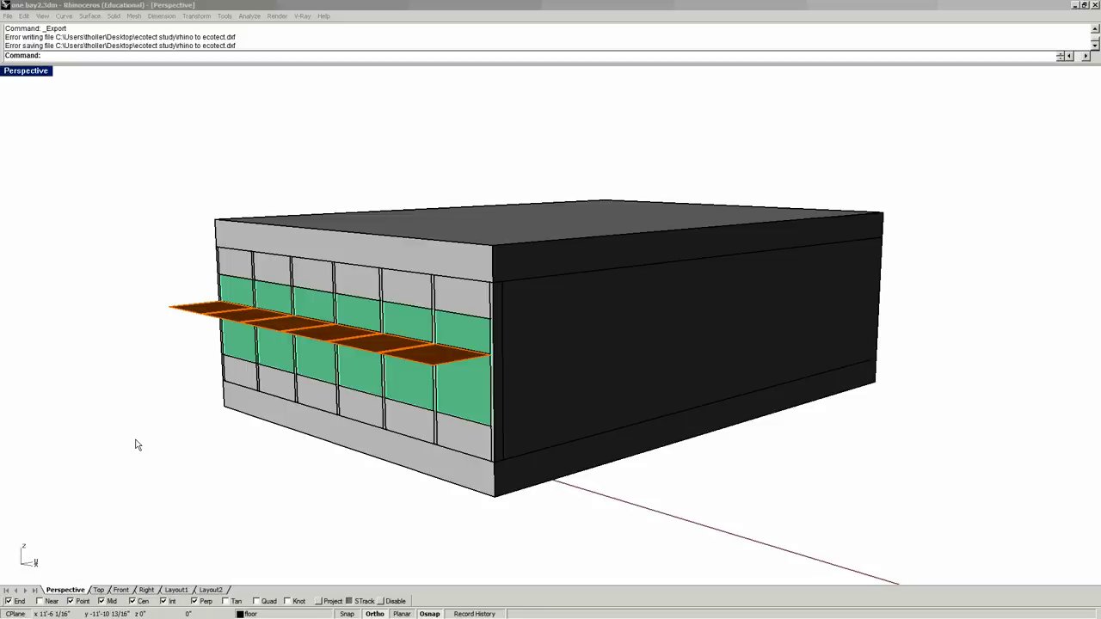
click(797, 6)
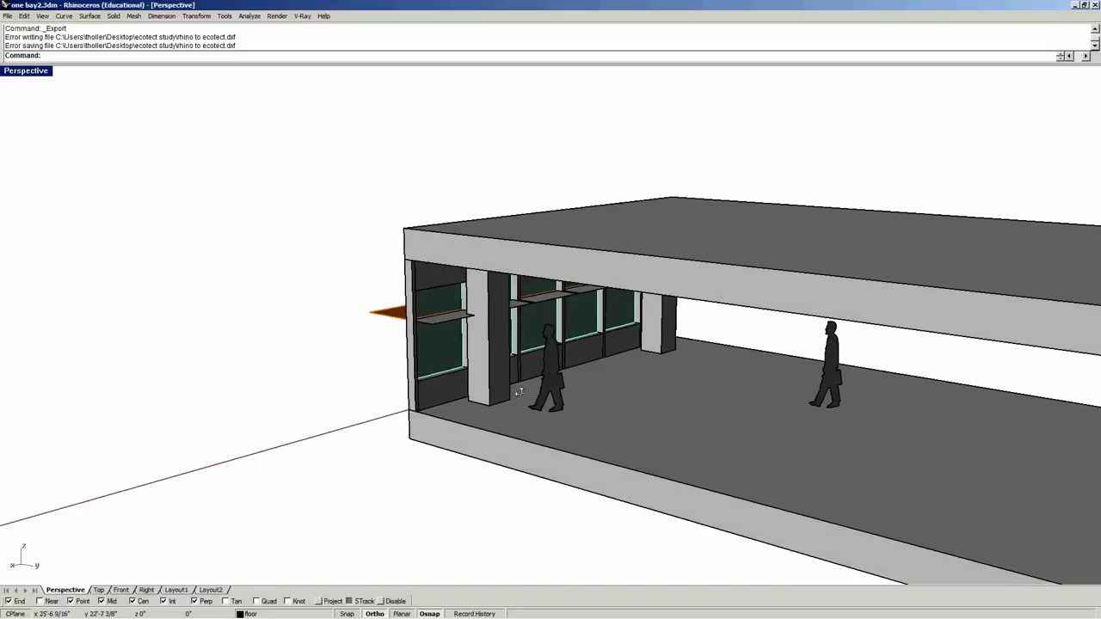
Copy the low sill box under the window into the next window bay
scroll(503, 384, up, 8)
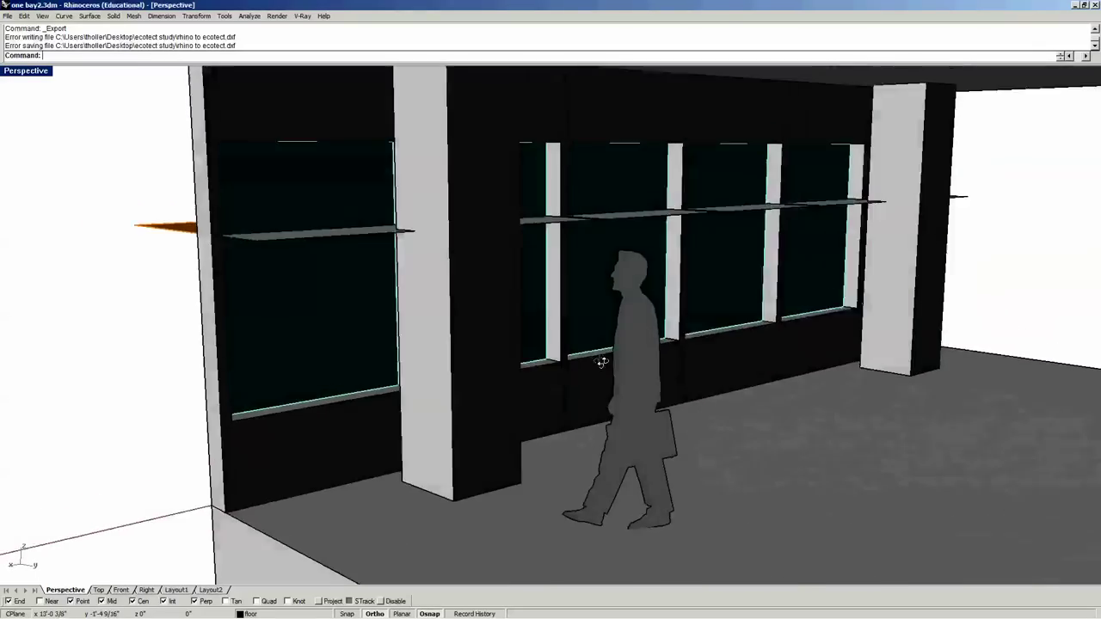
right_drag(602, 362, 694, 357)
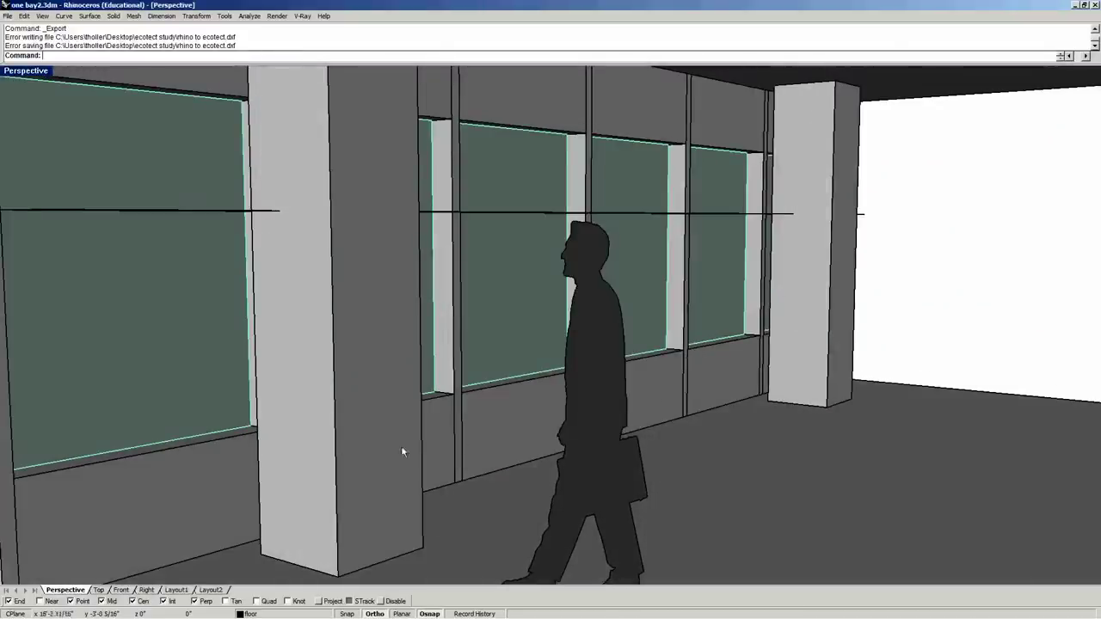
click(454, 428)
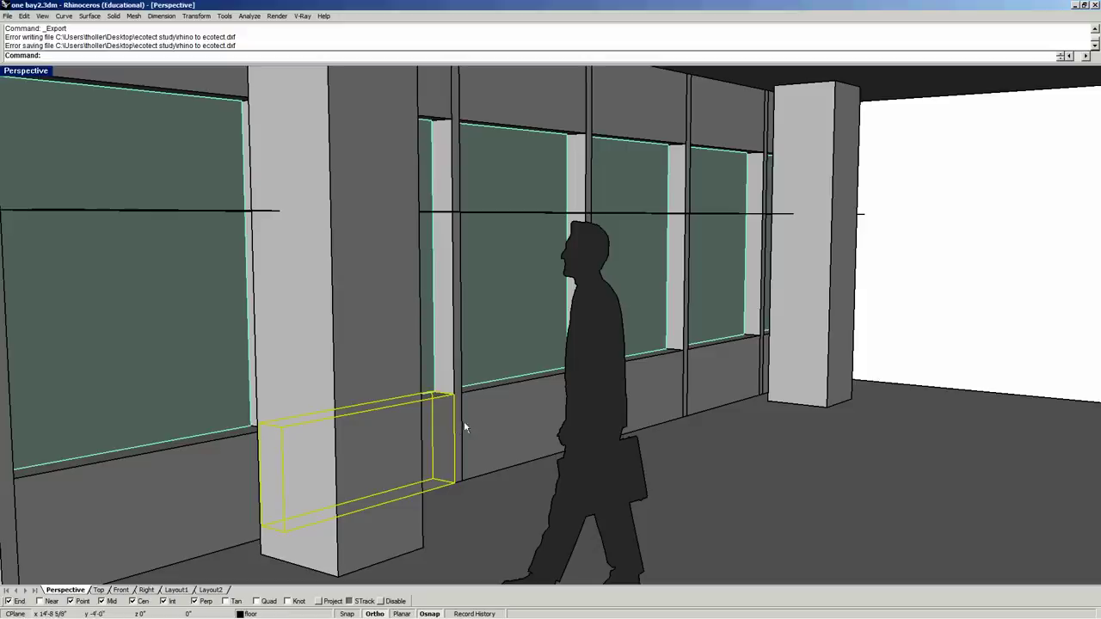
click(462, 422)
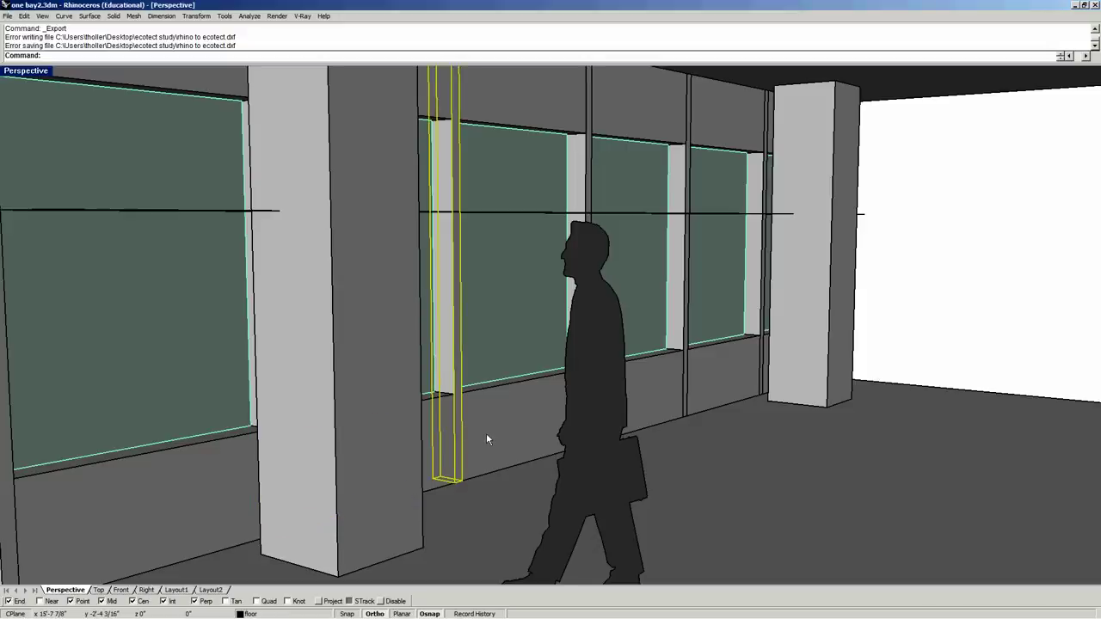
click(493, 415)
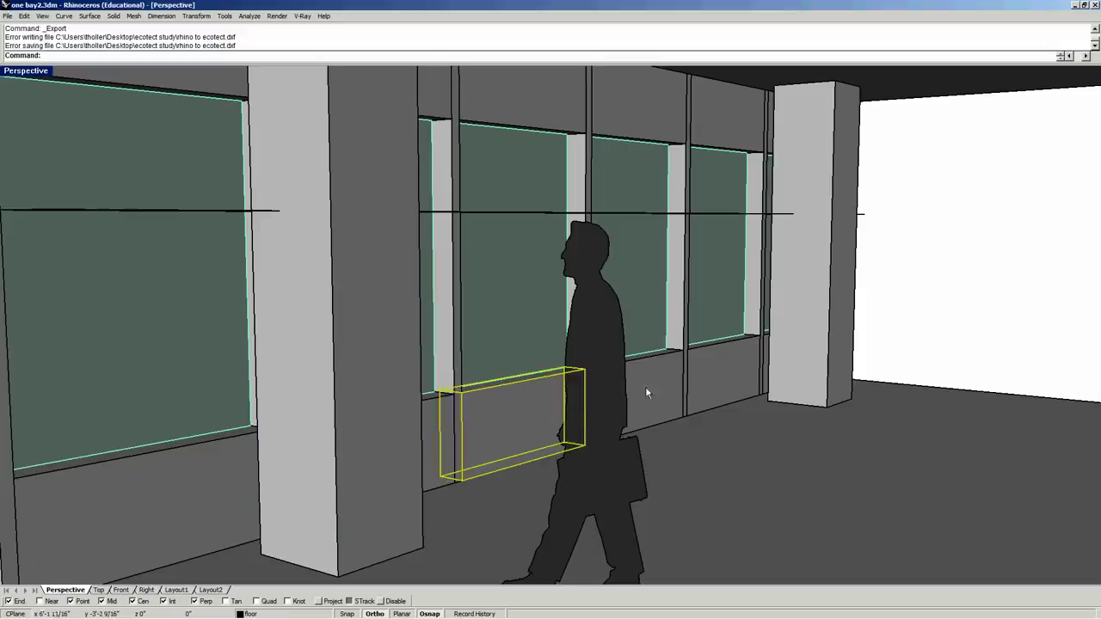
drag(645, 386, 644, 386)
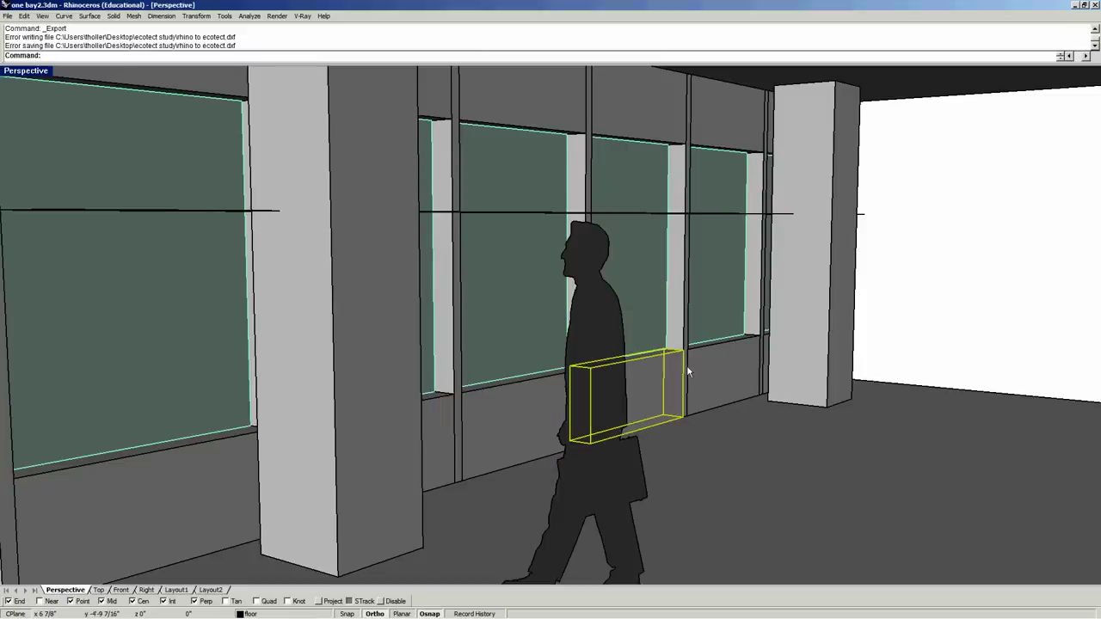
drag(687, 365, 686, 335)
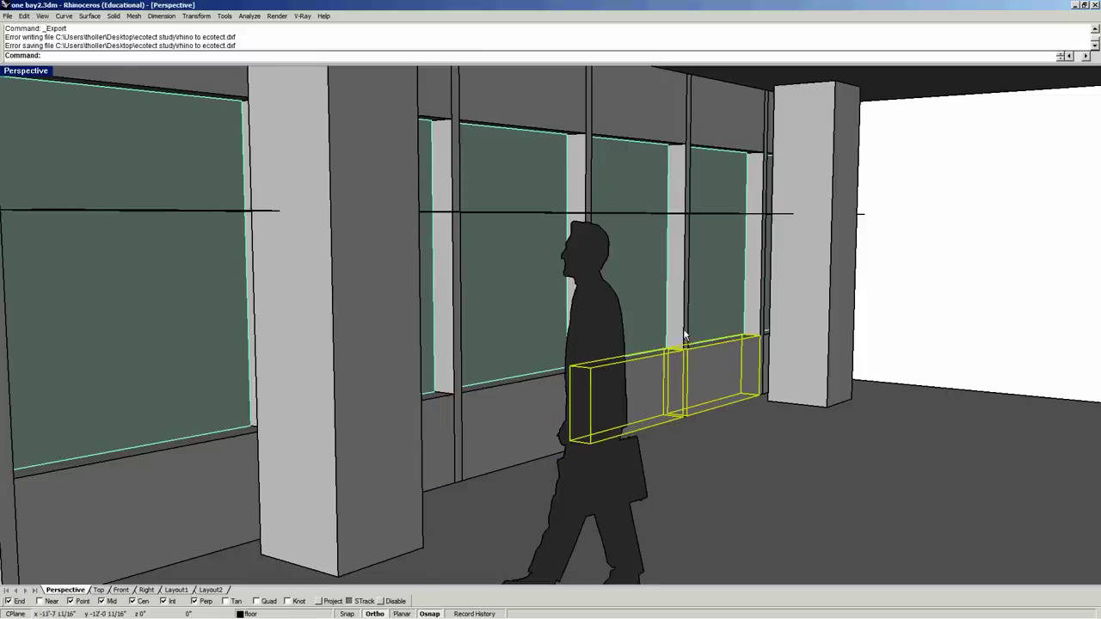
Select the mullions and header boxes, then deselect and orbit out to see the whole building
shift+click(685, 335)
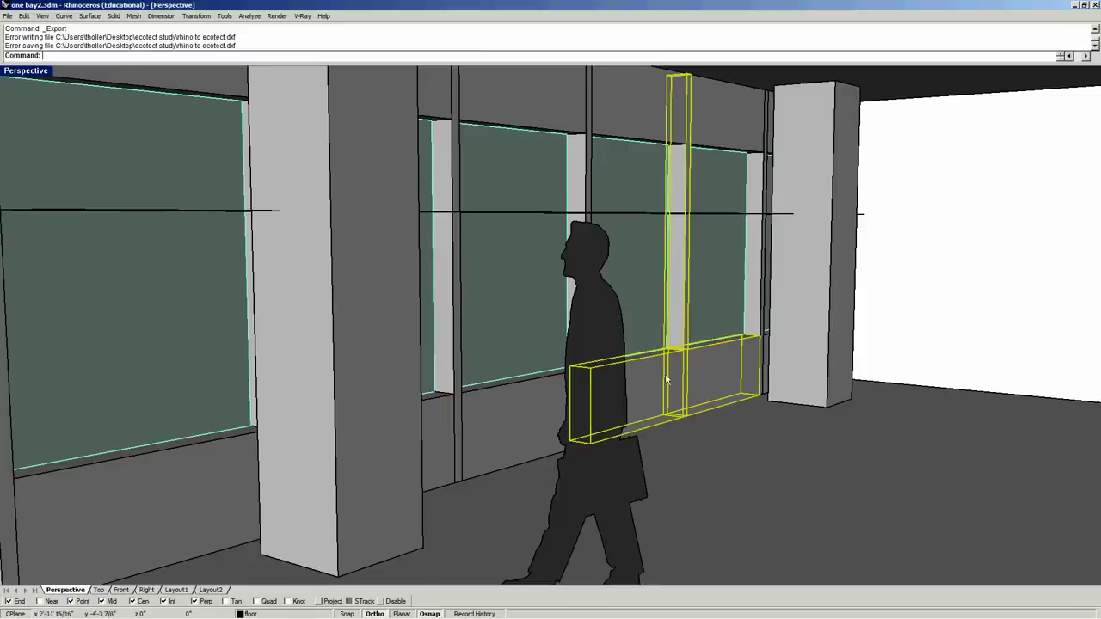
shift+click(586, 178)
shift+click(646, 111)
shift+click(705, 119)
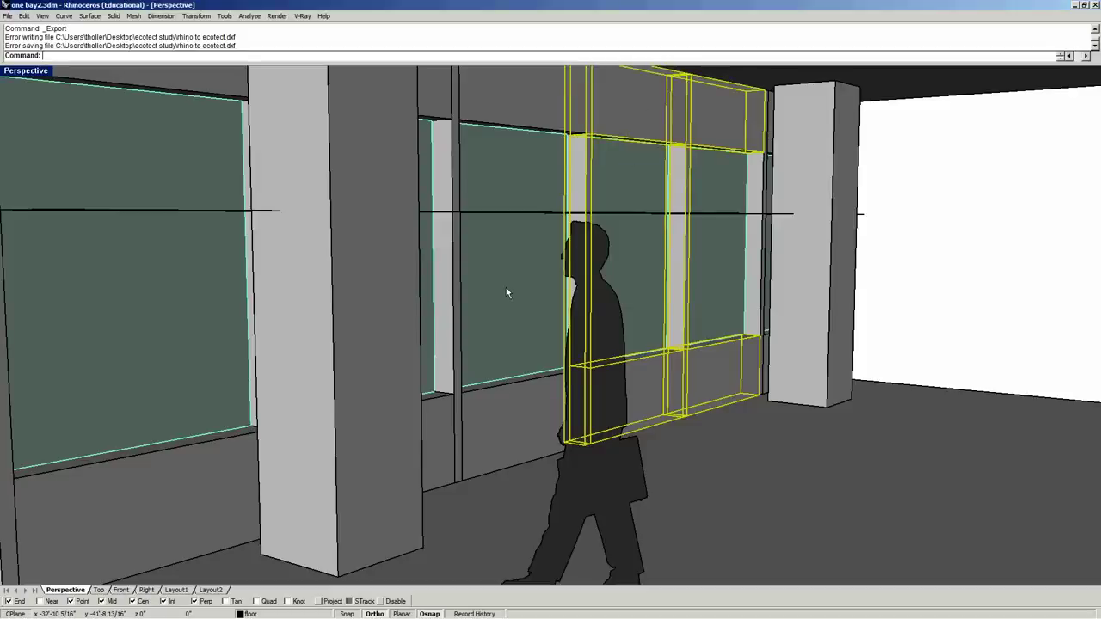
click(894, 285)
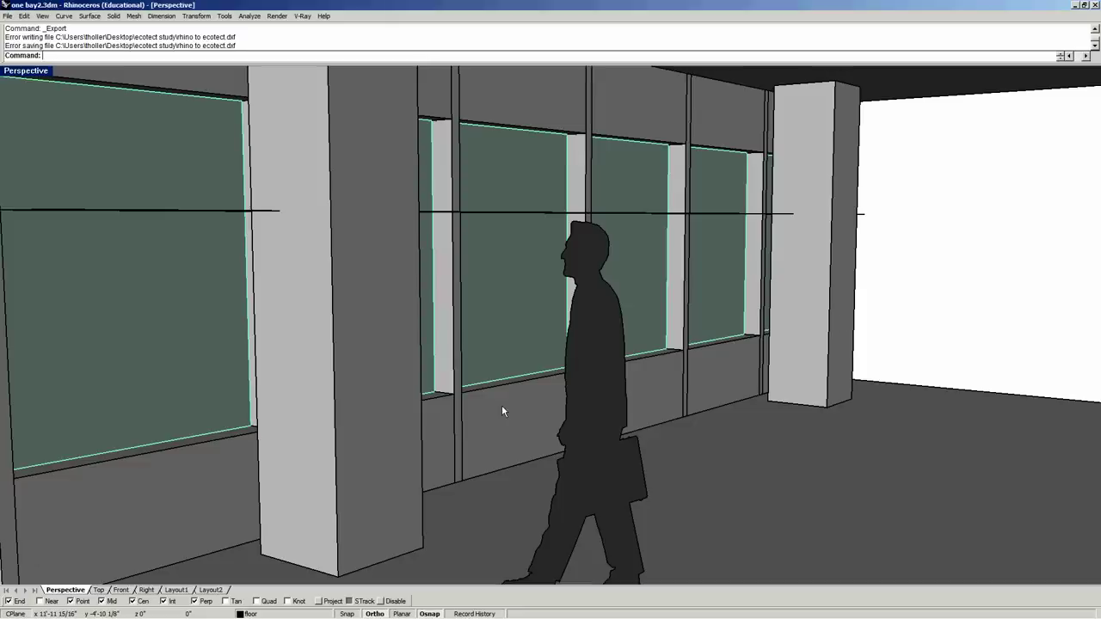
scroll(511, 353, down, 6)
right_drag(498, 388, 582, 393)
scroll(627, 378, down, 6)
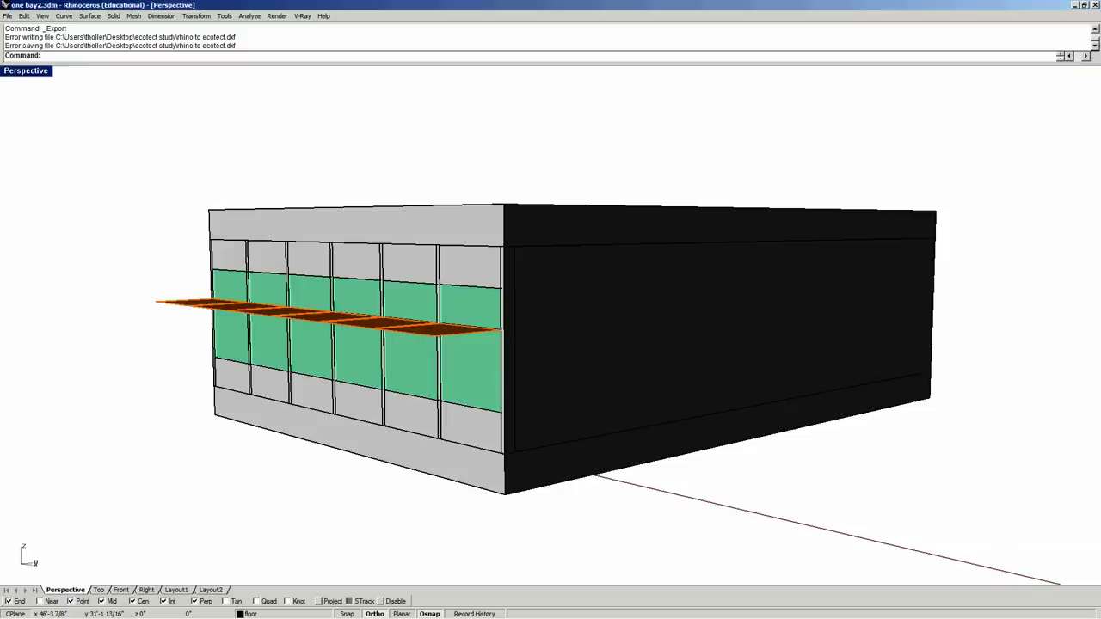
Export the selected building over the existing rhino to ecotect.dxf
drag(91, 545, 981, 121)
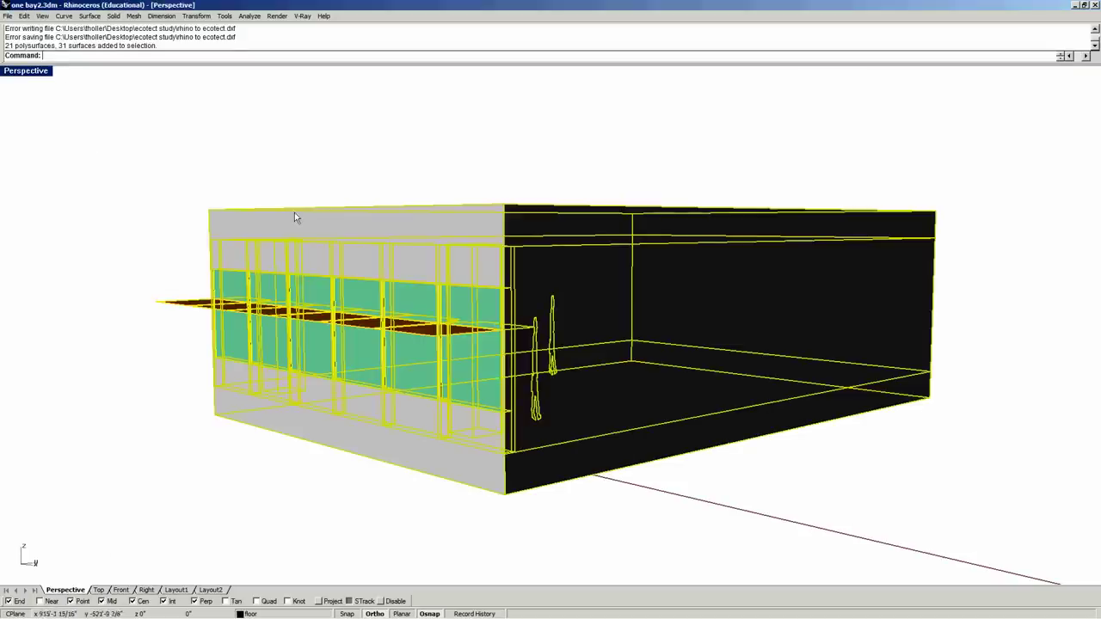
click(8, 16)
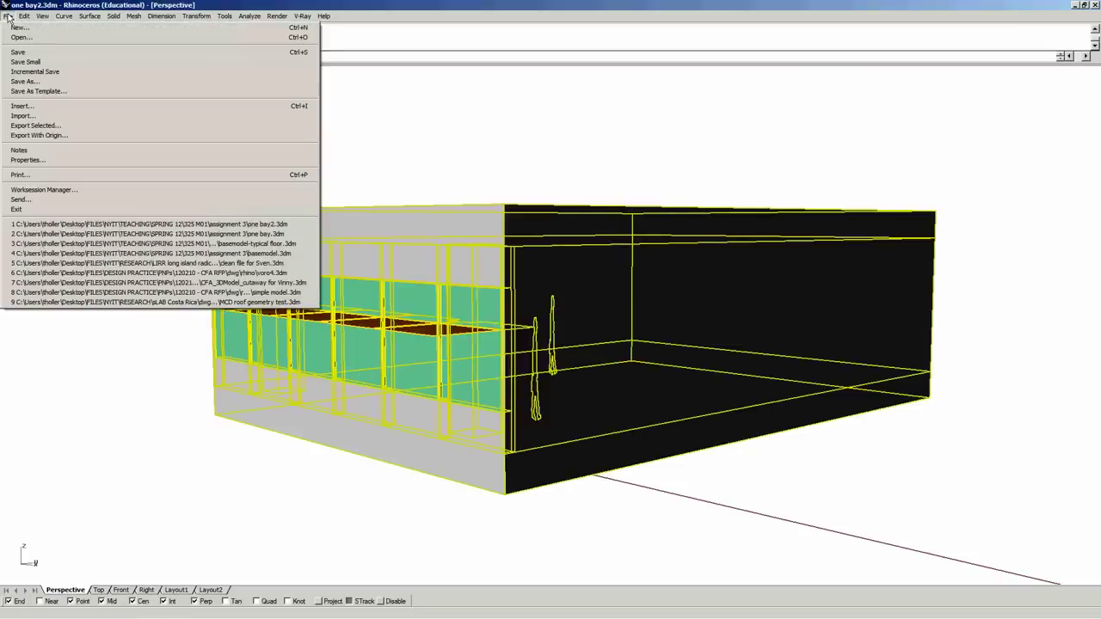
click(35, 125)
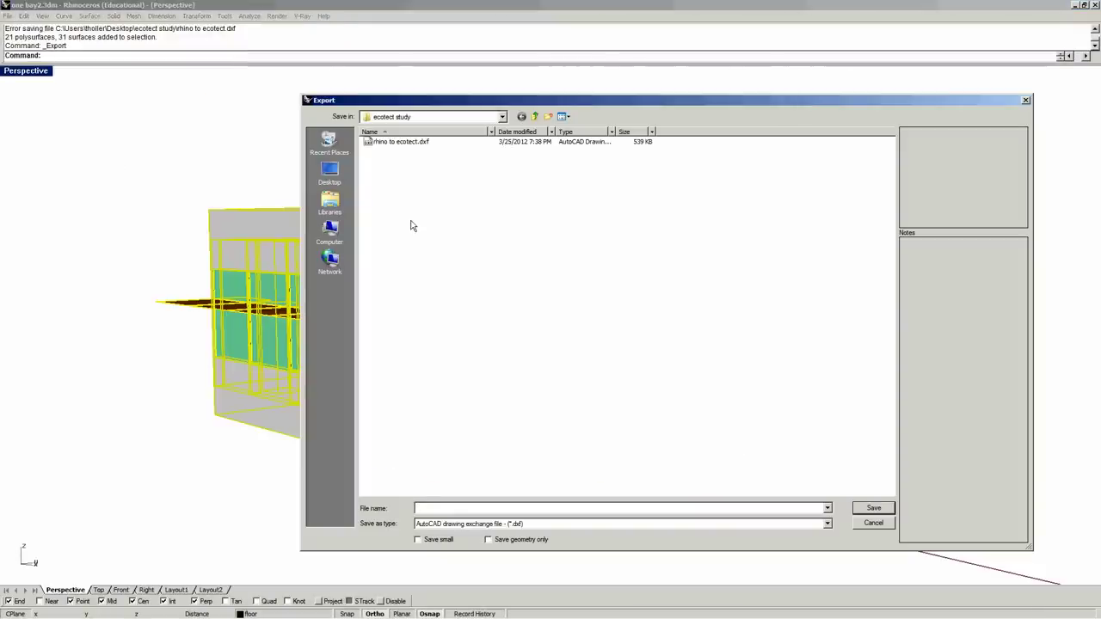
click(389, 143)
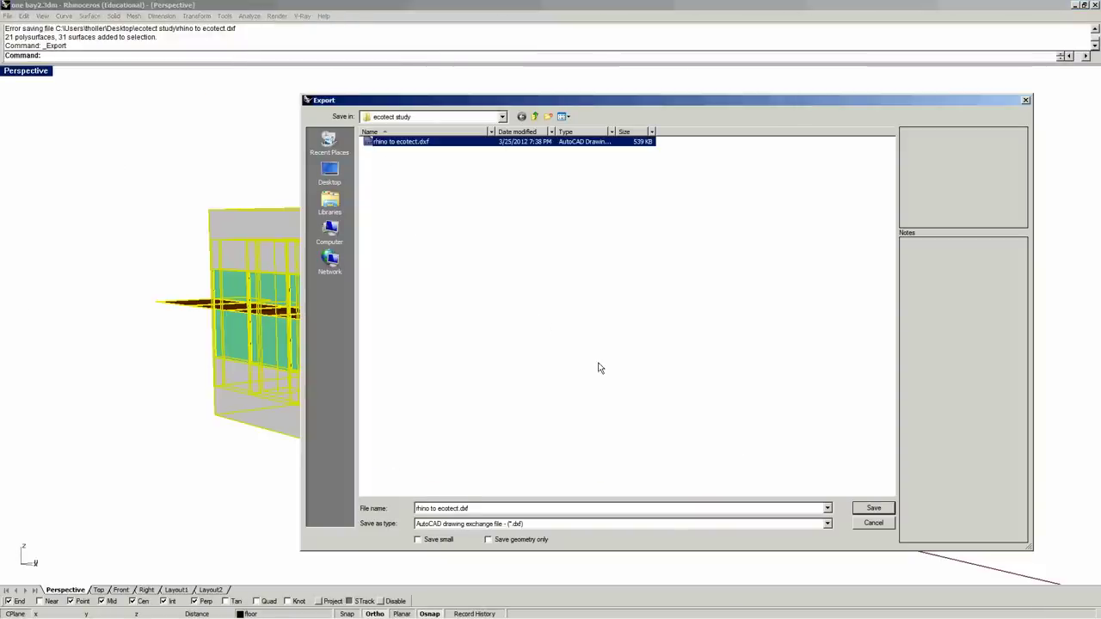
click(870, 512)
click(709, 354)
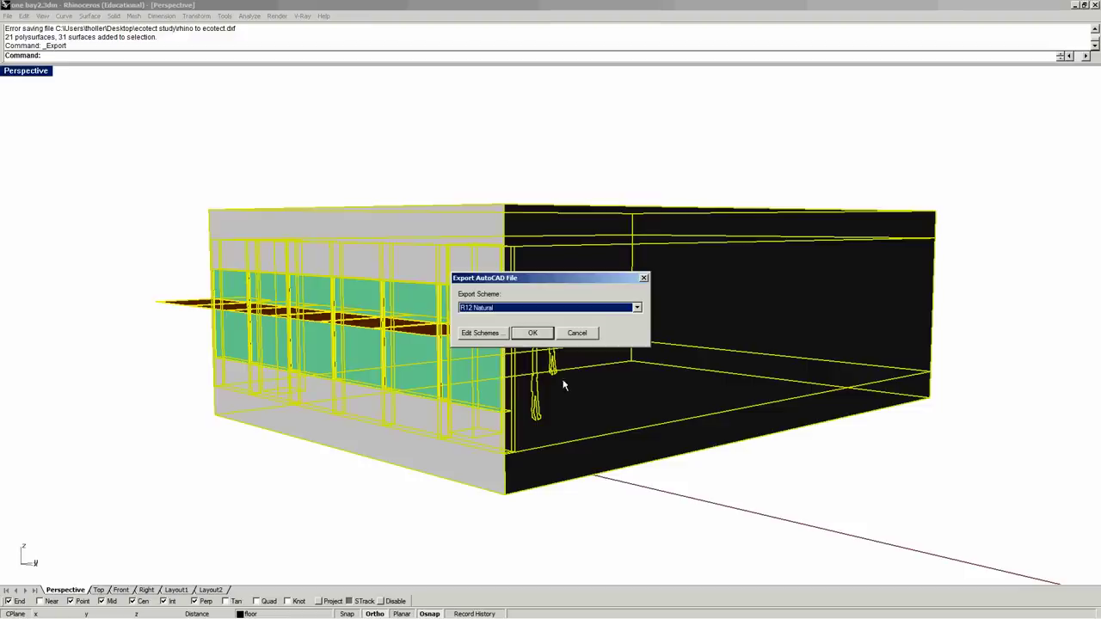
Create a new export scheme named 'mesh' that writes surfaces as meshes
click(482, 334)
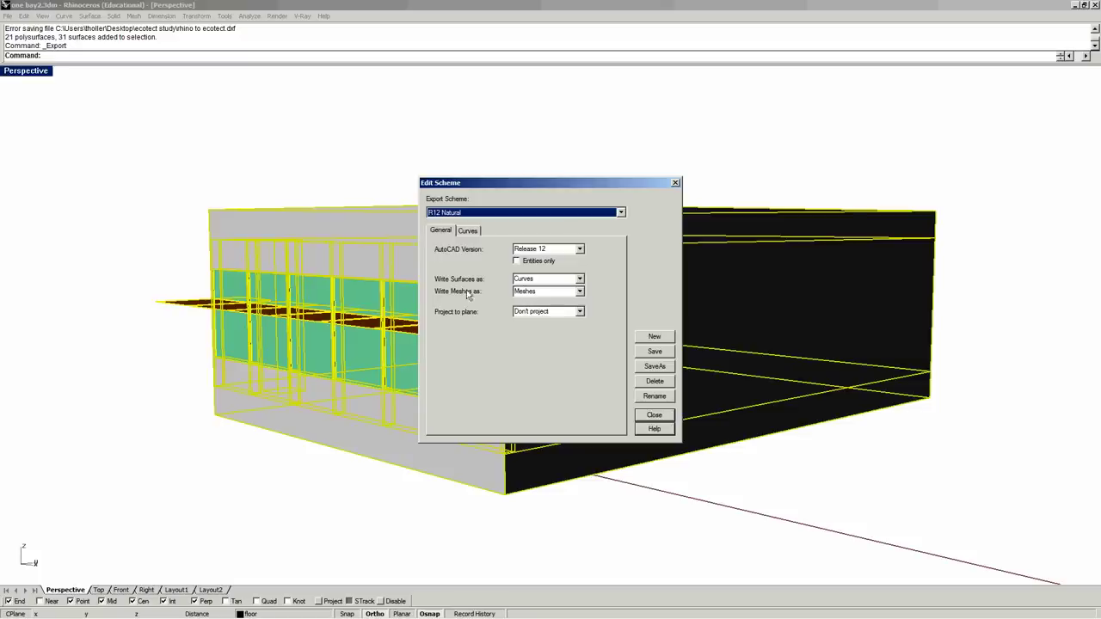
click(653, 337)
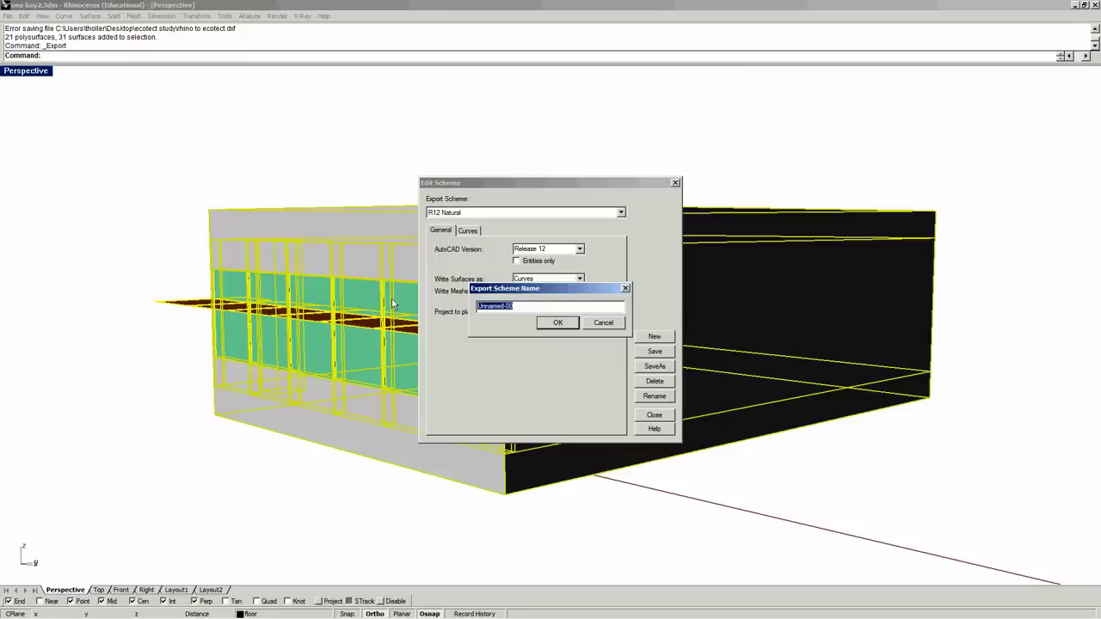
text(mesh)
click(558, 324)
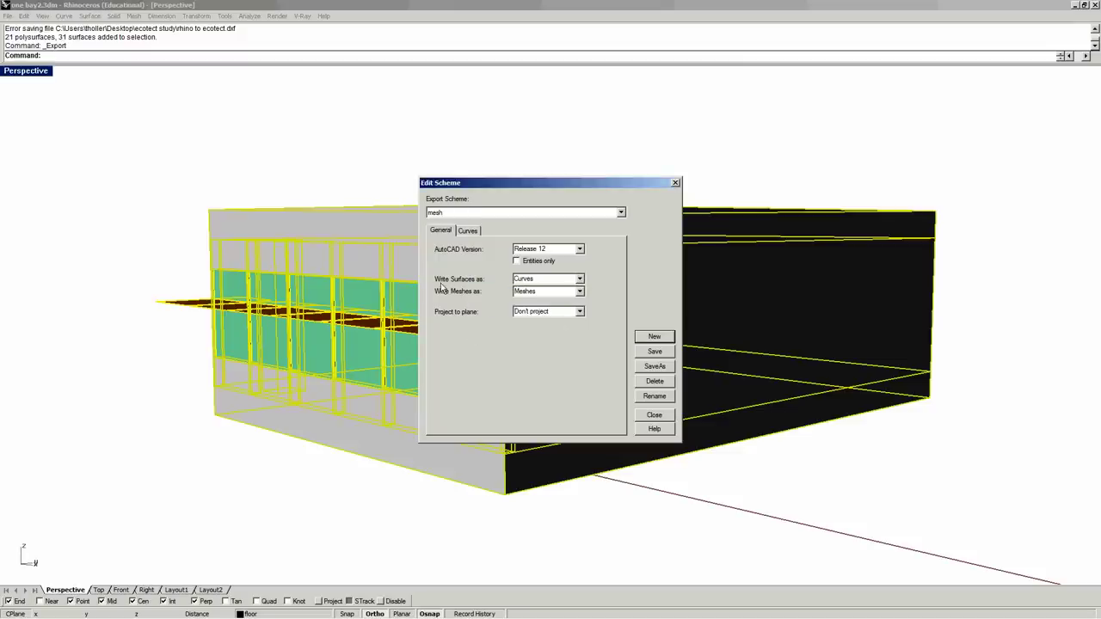
click(580, 281)
click(537, 301)
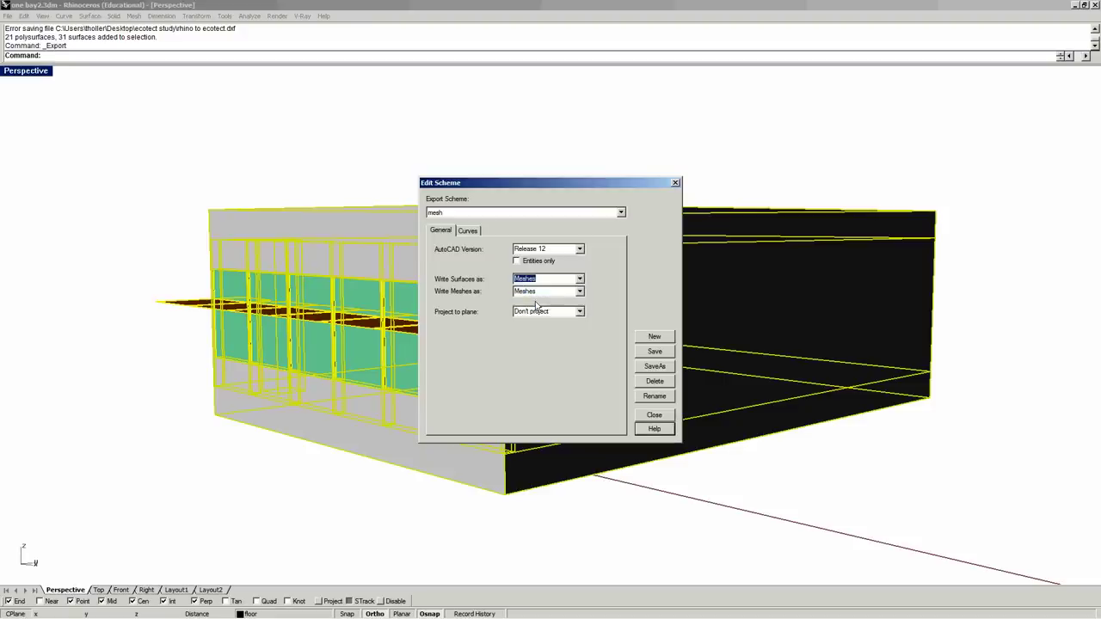
click(654, 352)
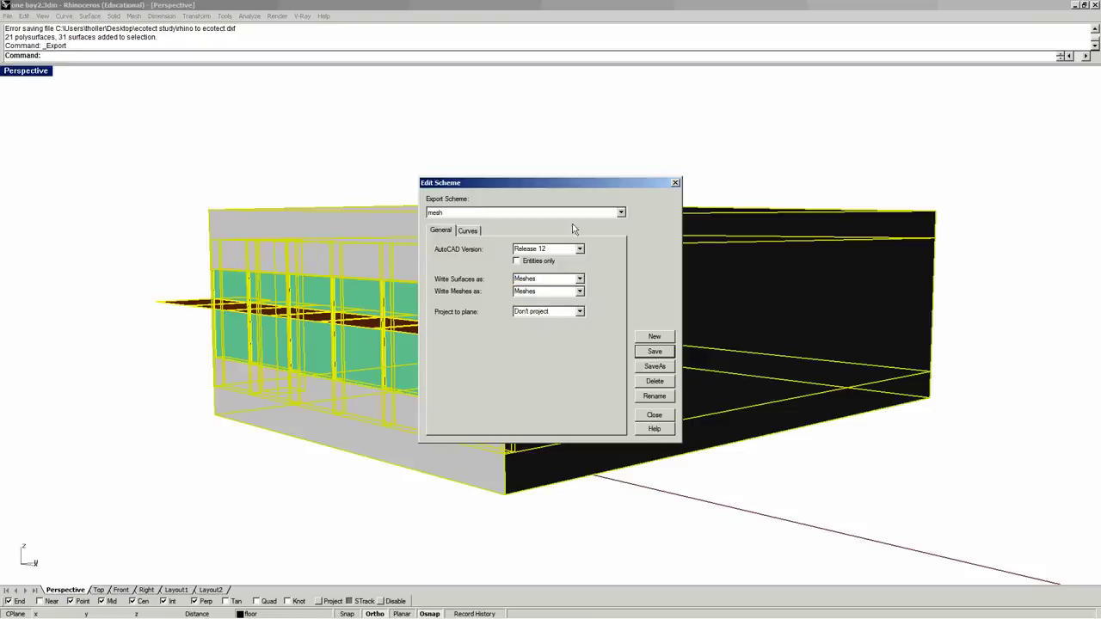
Choose the mesh scheme, accept the mesh density, and write the DXF file
click(619, 214)
click(533, 231)
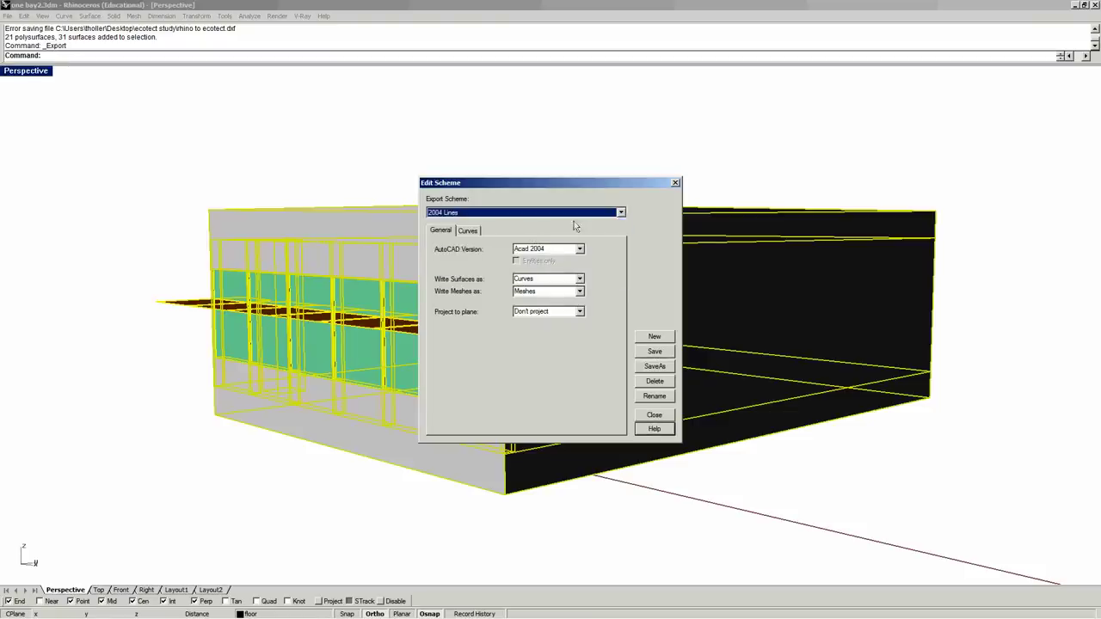
click(621, 213)
click(477, 282)
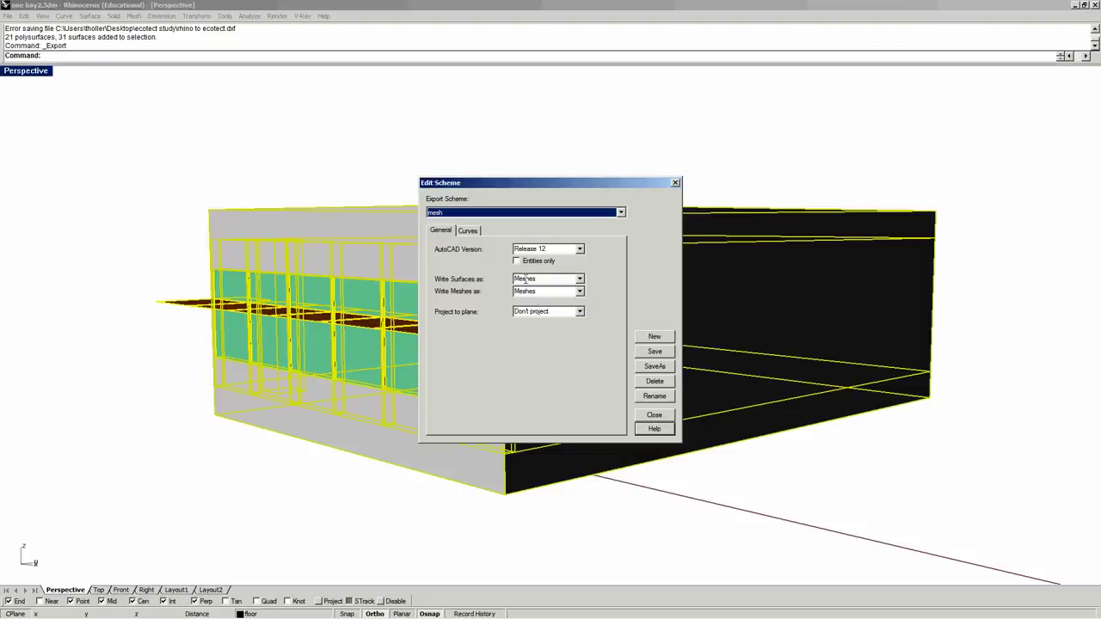
click(651, 417)
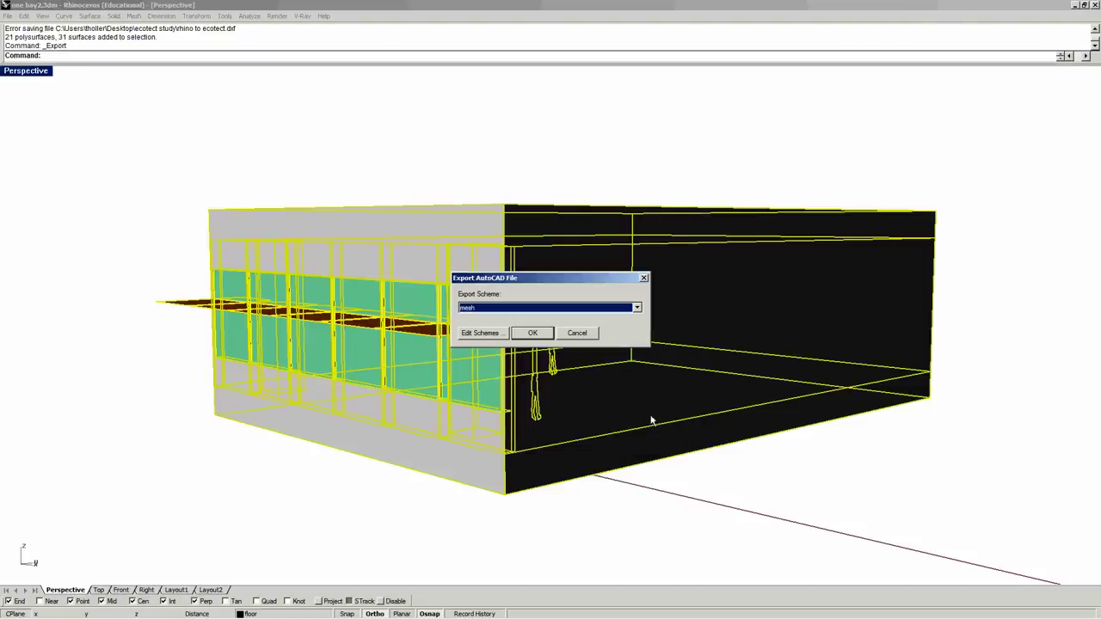
click(532, 332)
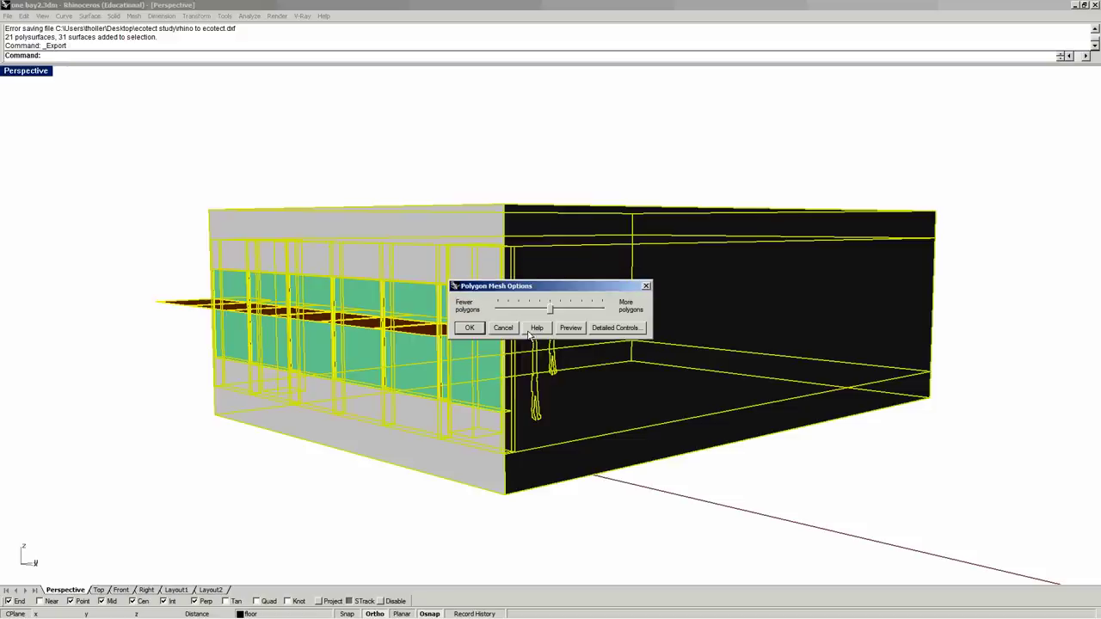
click(470, 332)
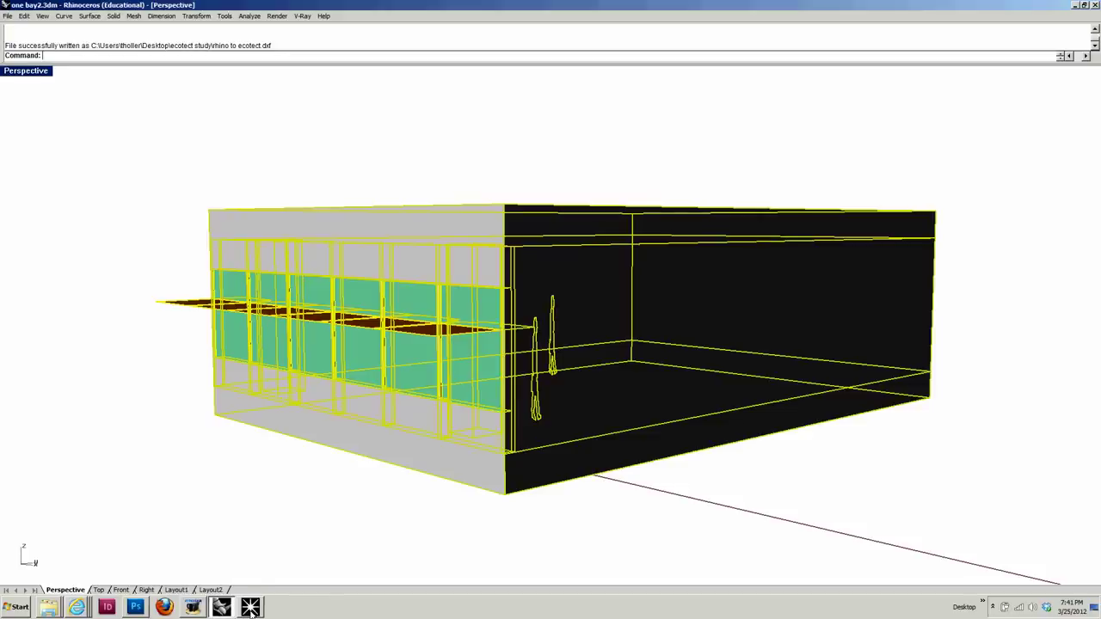
In Ecotect, load rhino to ecotect.dxf into the 3D CAD Geometry import dialog
mouse_move(251, 610)
click(251, 582)
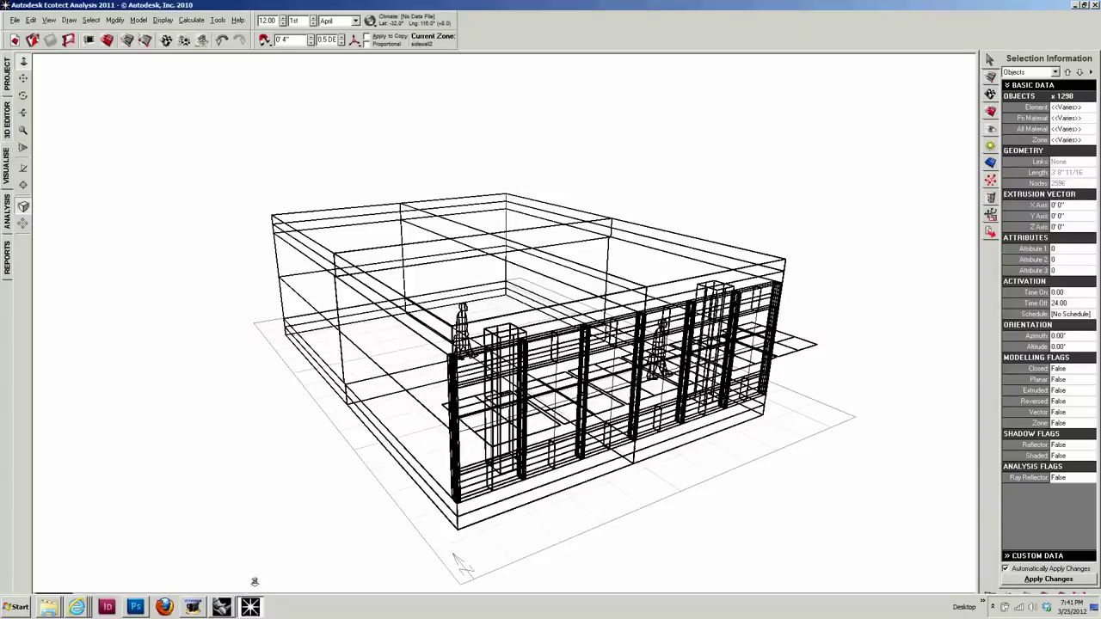
click(13, 20)
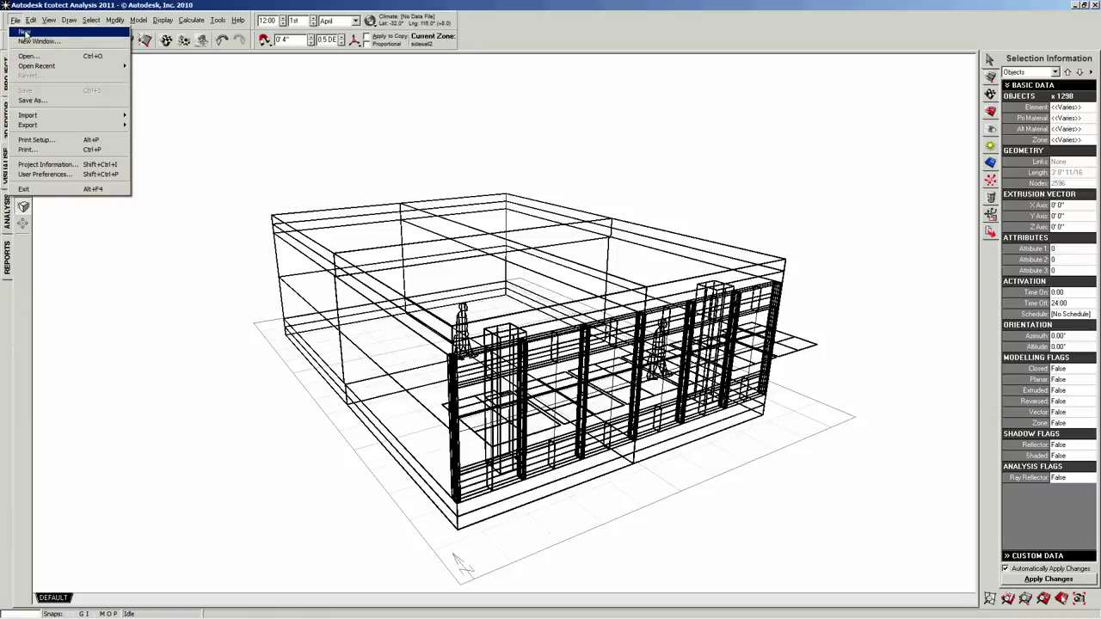
mouse_move(43, 115)
click(161, 128)
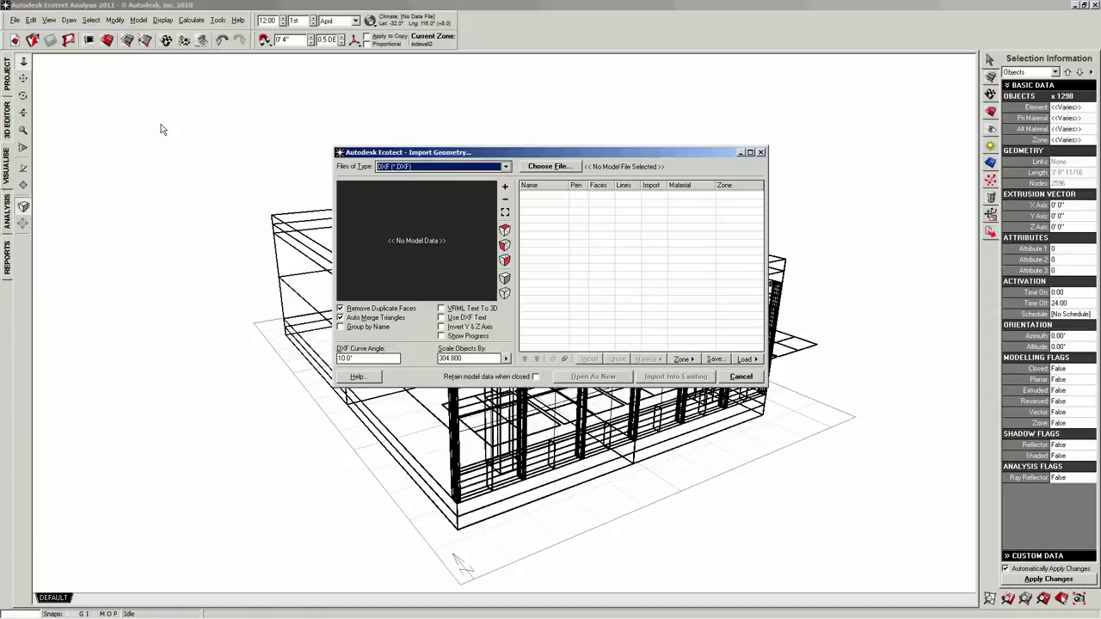
click(547, 167)
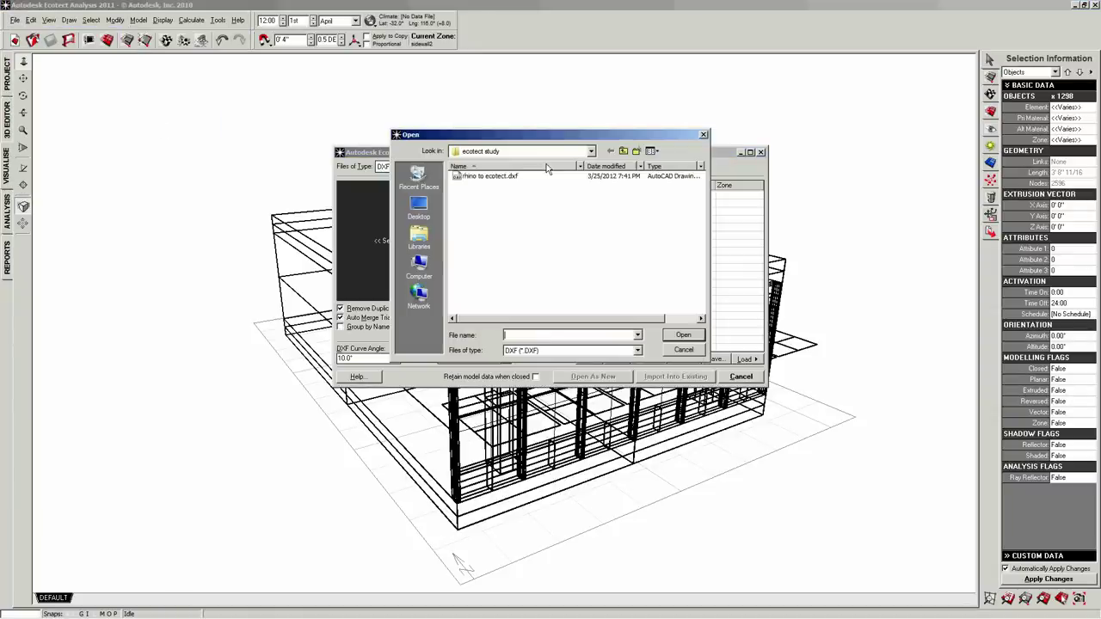
click(469, 177)
click(681, 335)
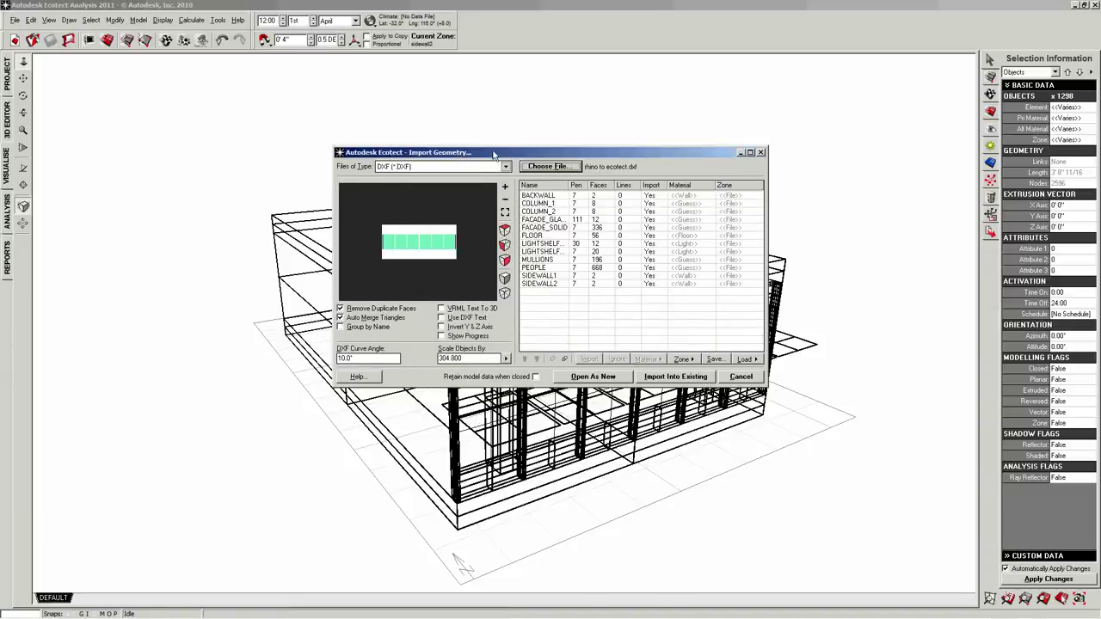
drag(492, 155, 475, 188)
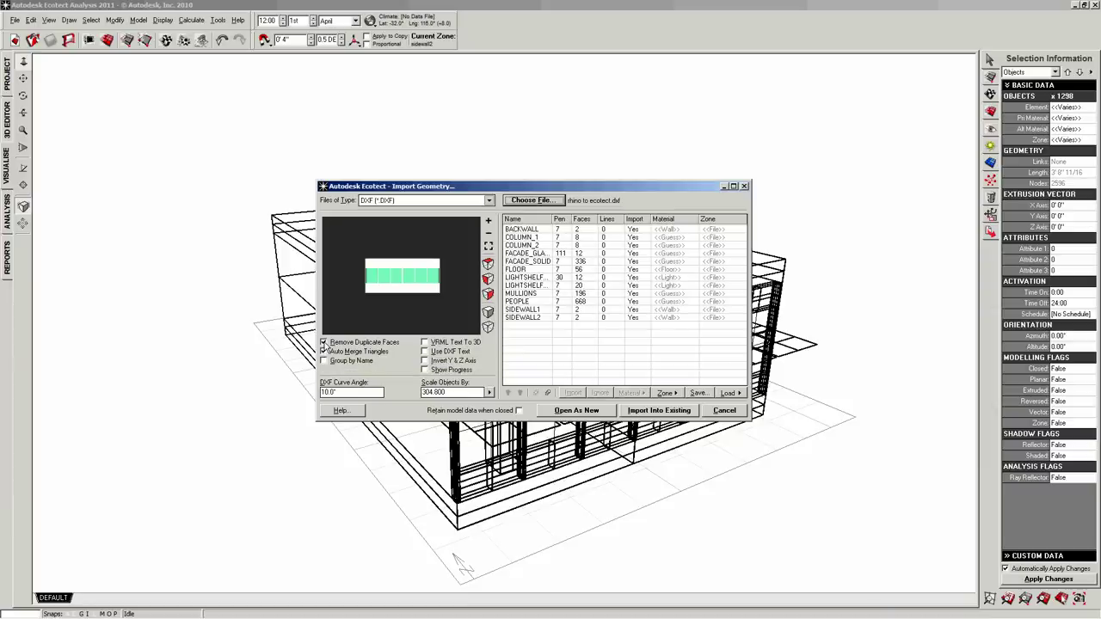
Set Scale Objects By to Feet -> Millimetres (304.8) and widen the layer list columns
click(489, 392)
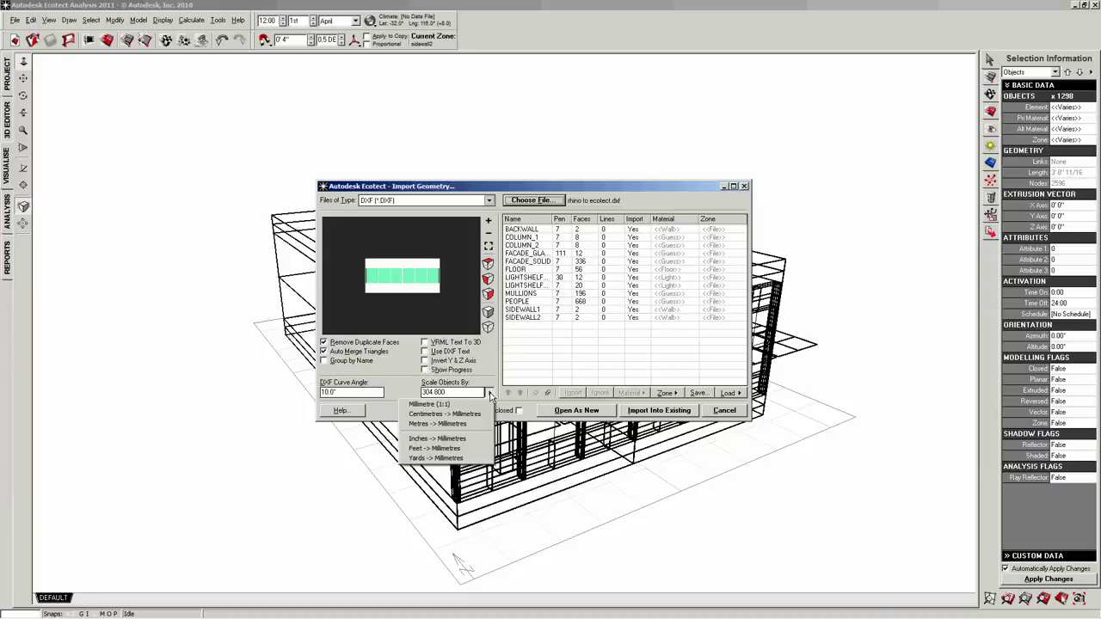
click(423, 448)
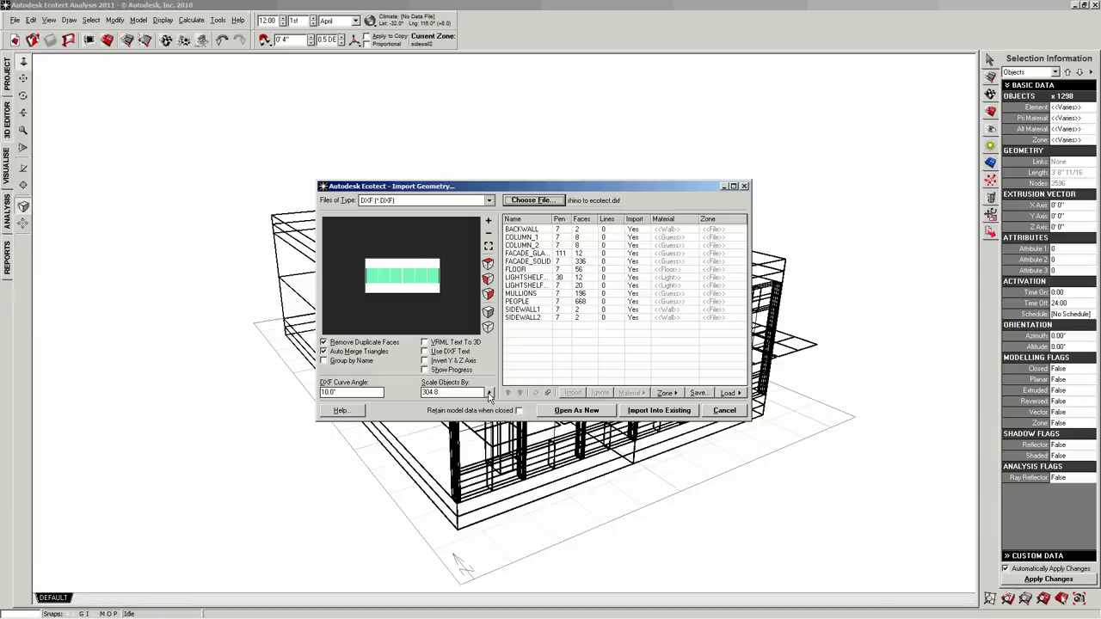
click(489, 393)
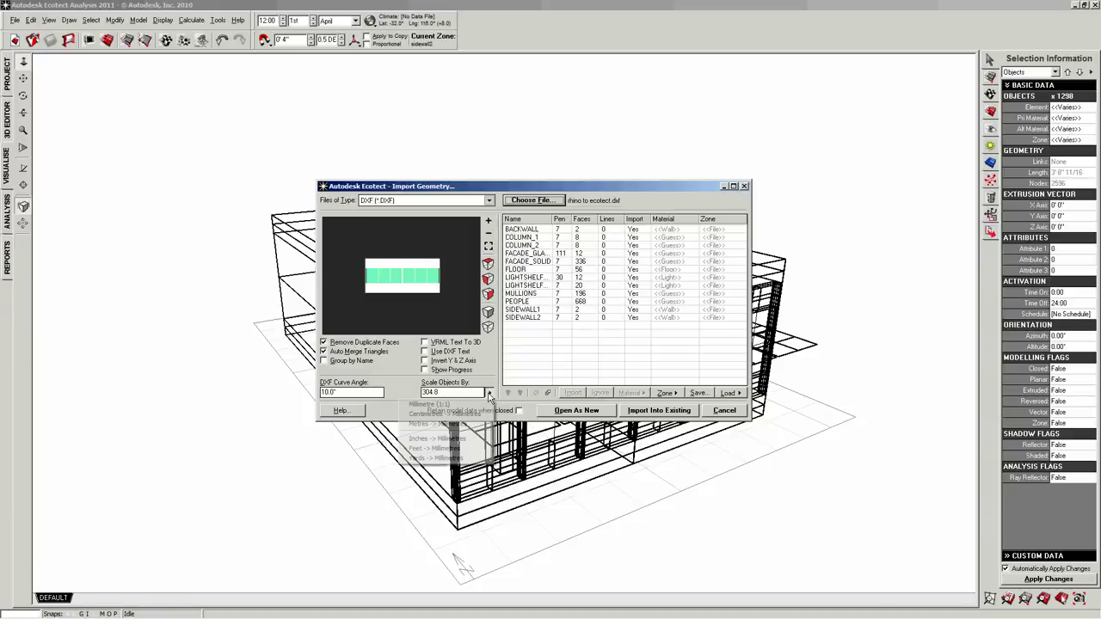
click(423, 450)
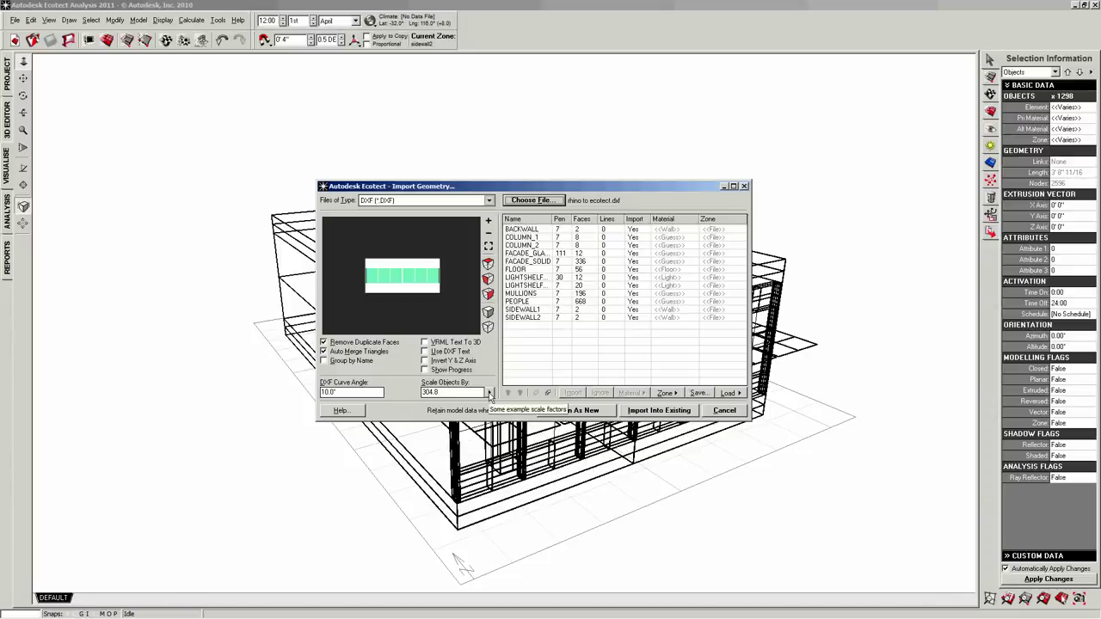
click(490, 393)
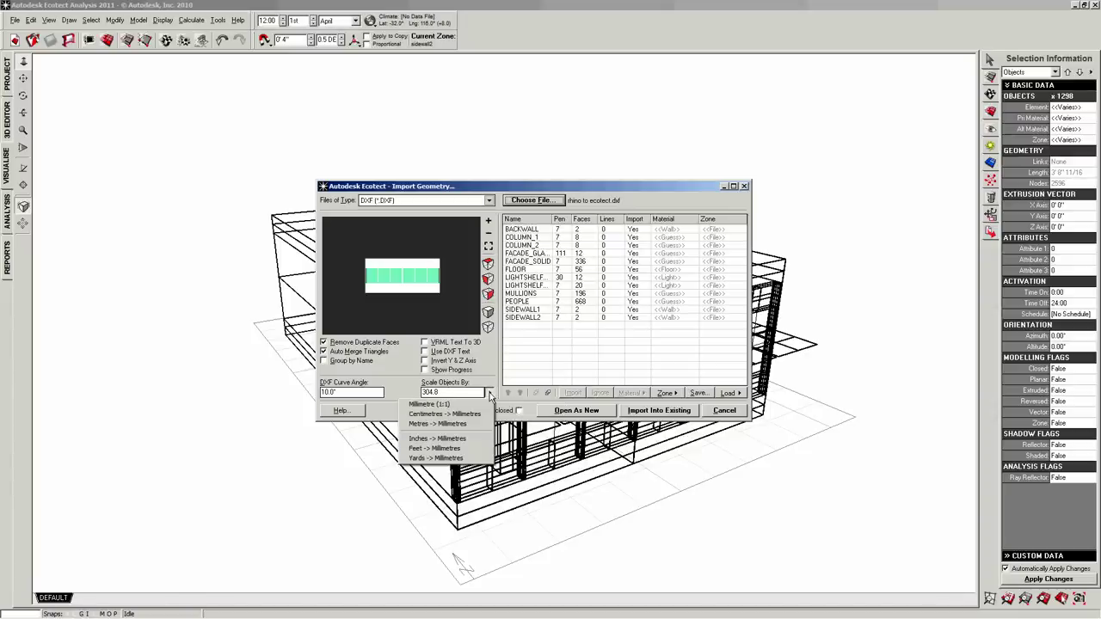
click(418, 448)
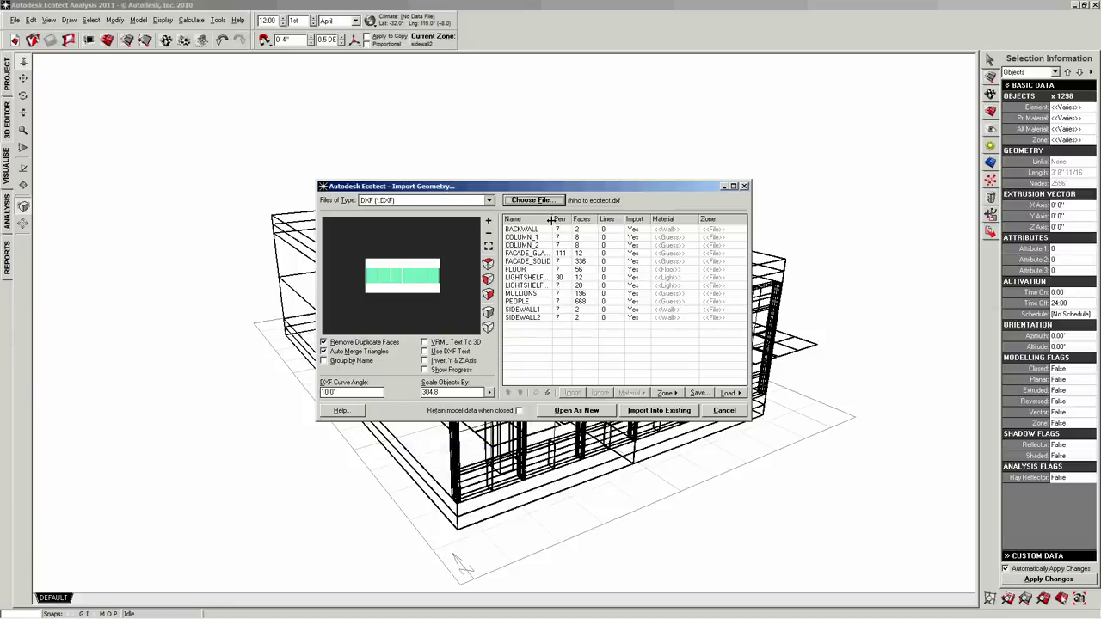
drag(571, 219, 566, 220)
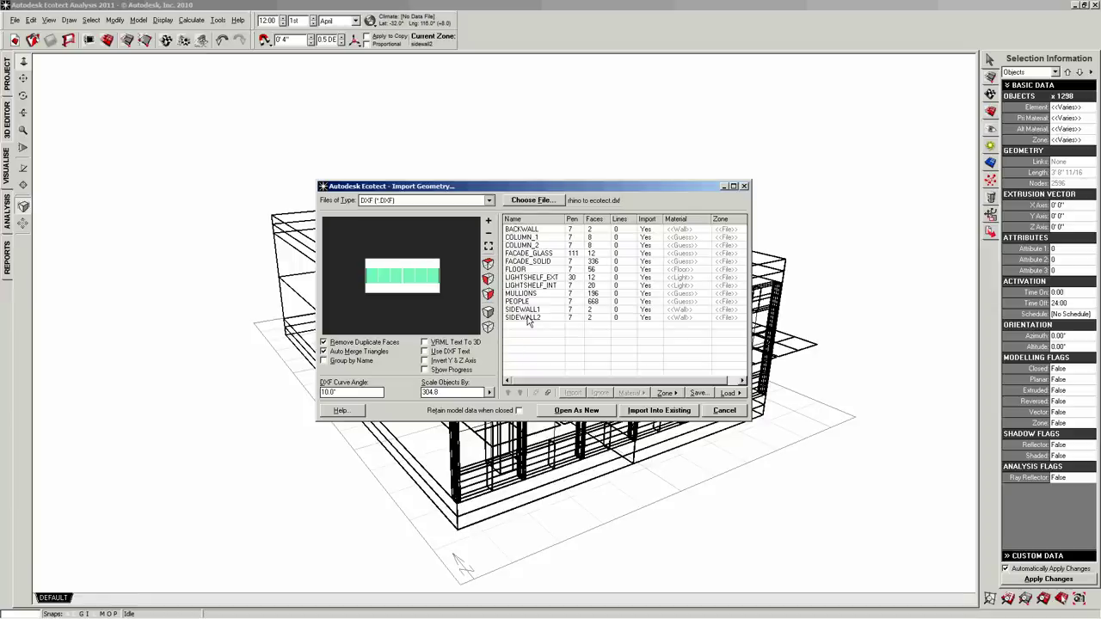
Select all twelve layers, zone them by item name, and set them as PANEL material
click(523, 229)
shift+click(521, 318)
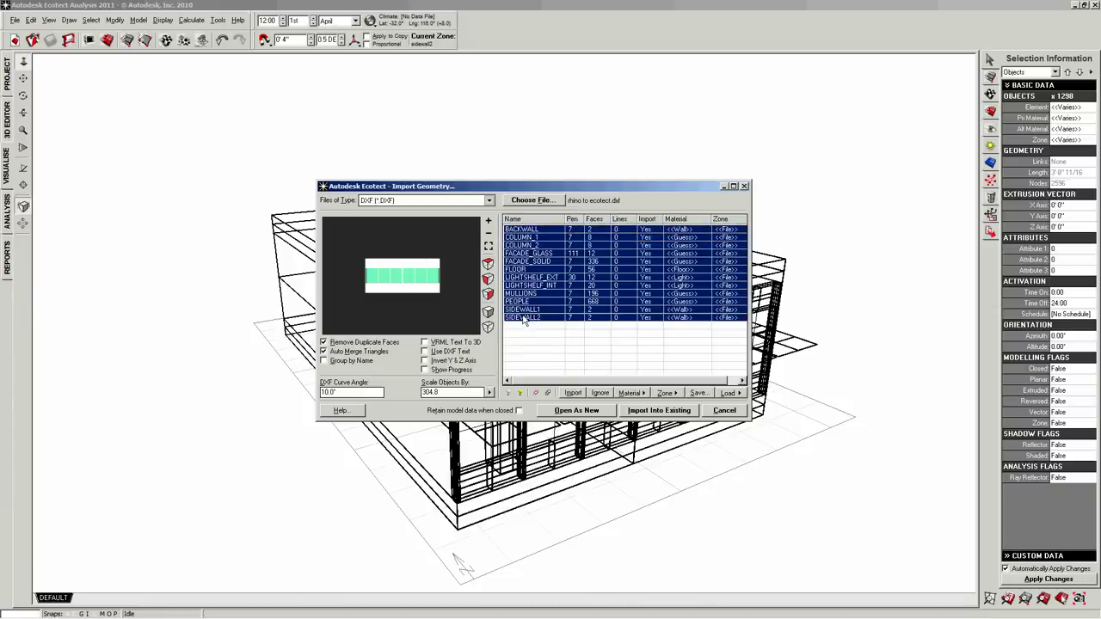
click(677, 393)
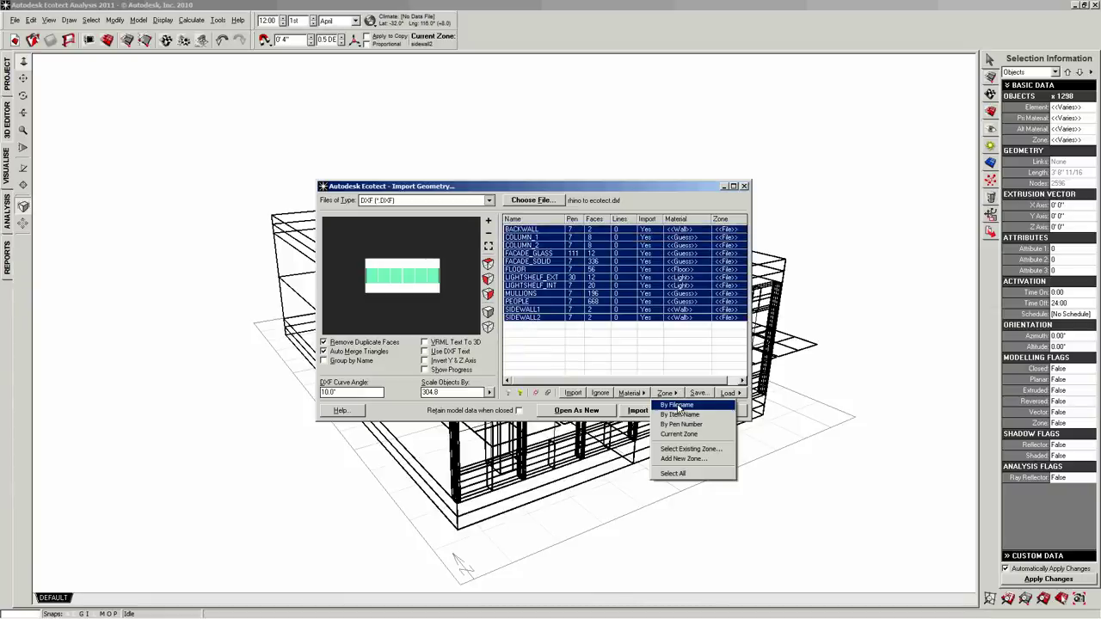
click(680, 414)
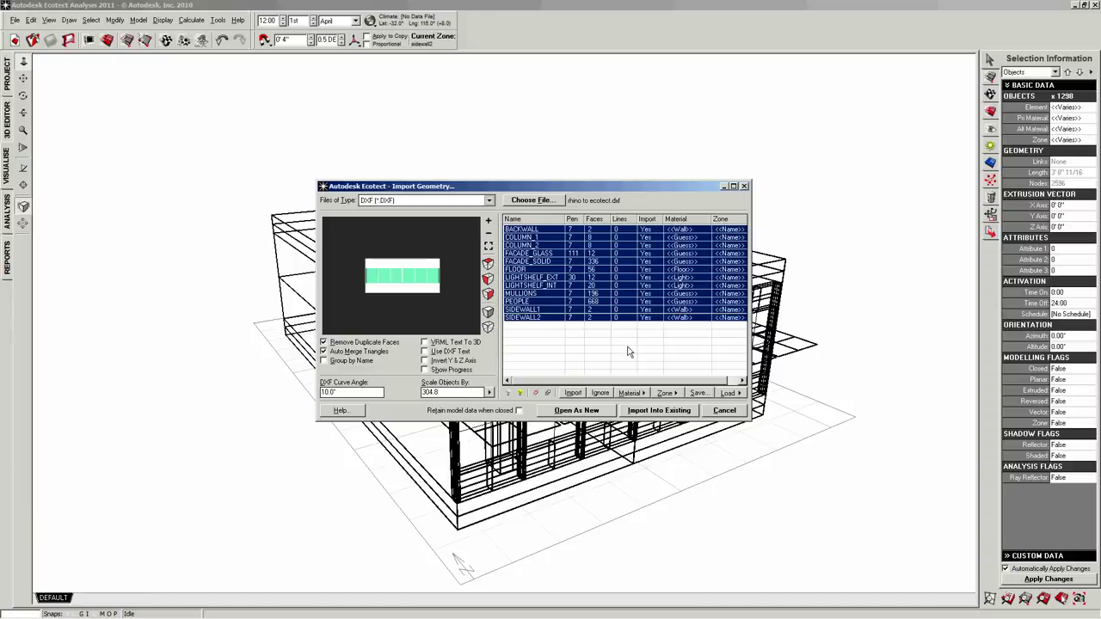
click(645, 393)
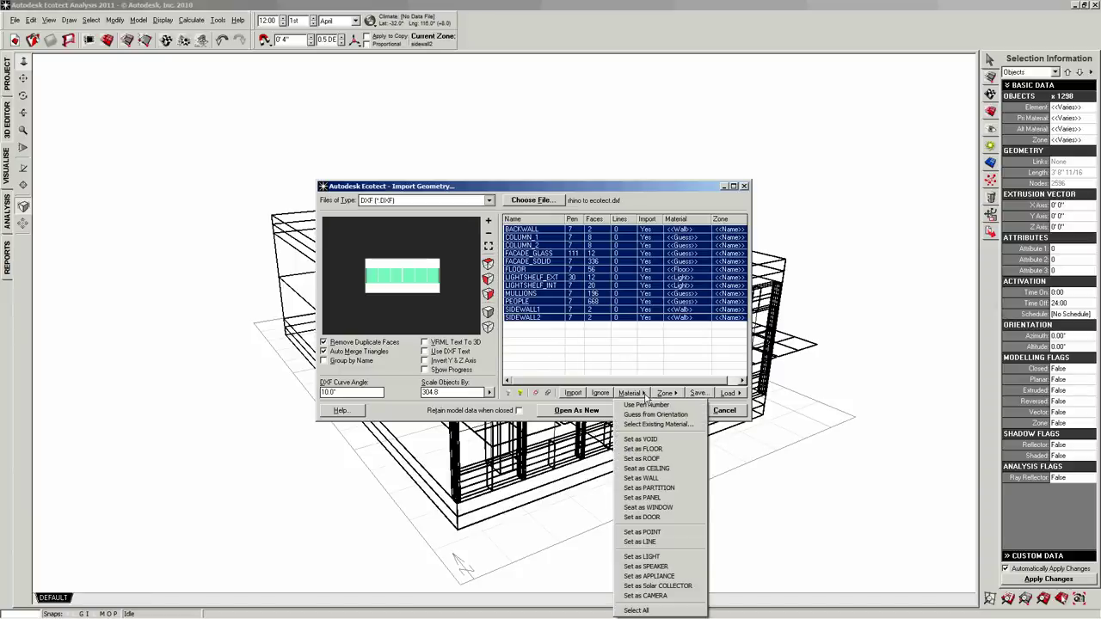
click(650, 498)
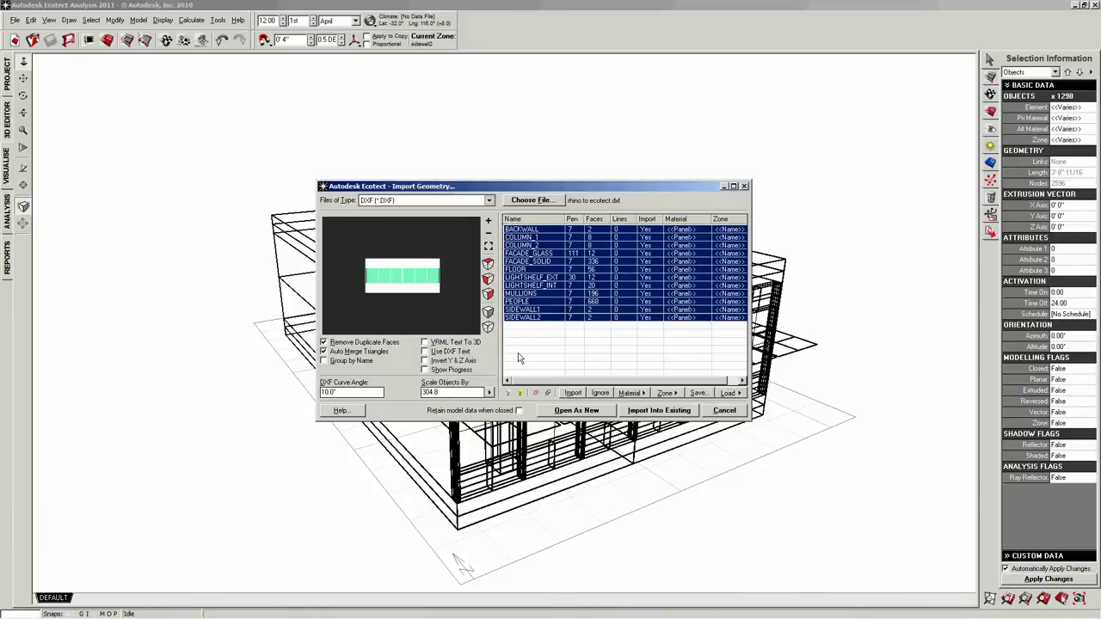
Set FACADE_GLASS to WINDOW material and import the geometry as a new model
click(520, 255)
right_click(521, 256)
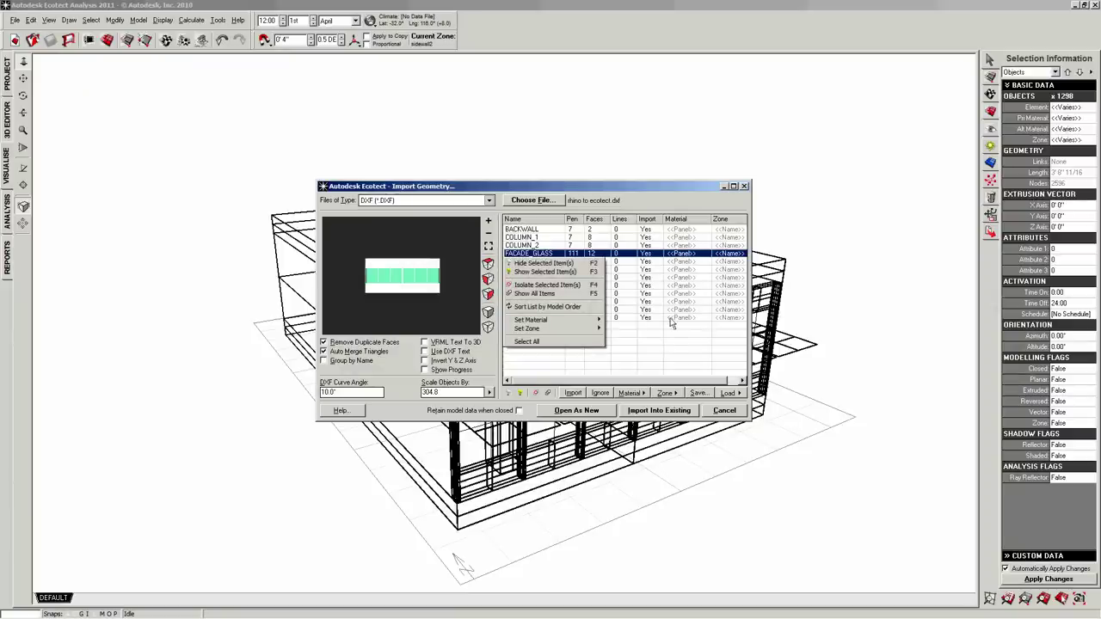
click(644, 396)
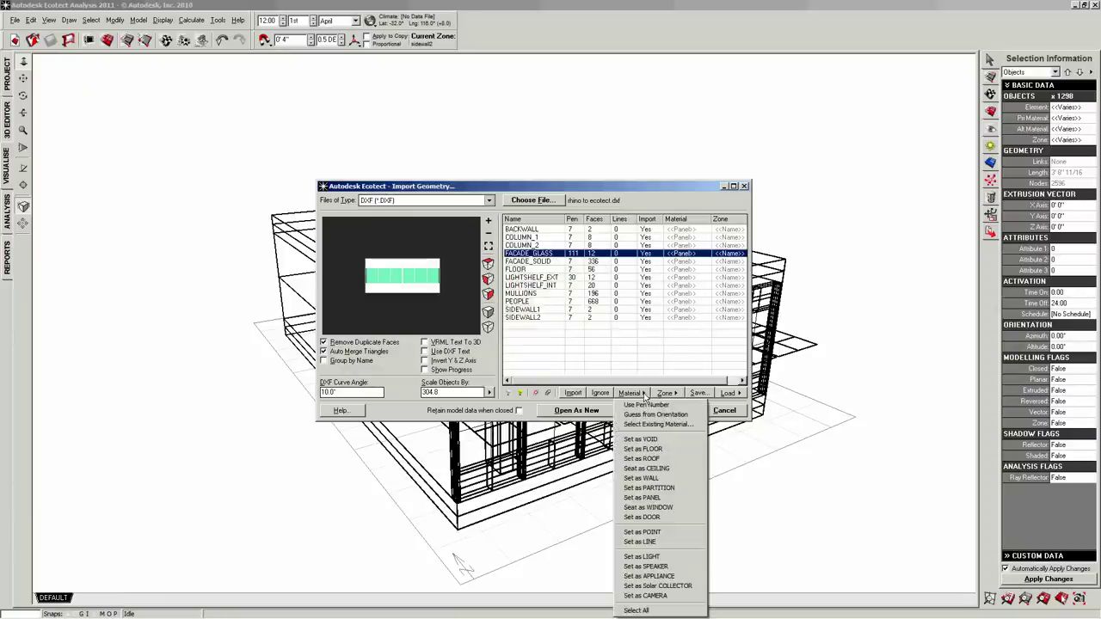
click(649, 507)
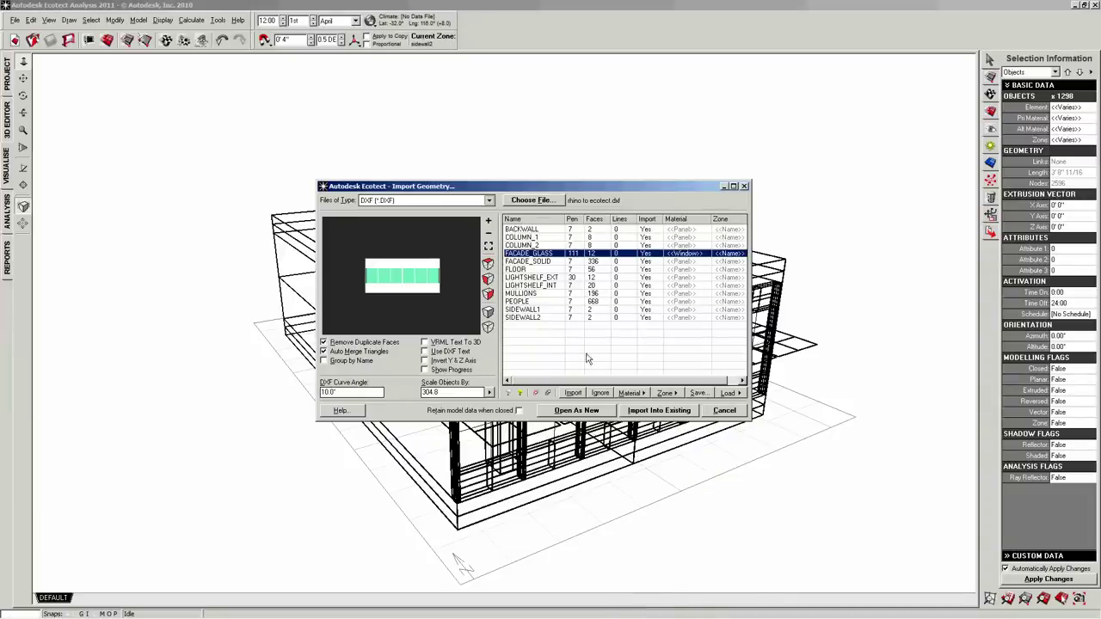
click(591, 412)
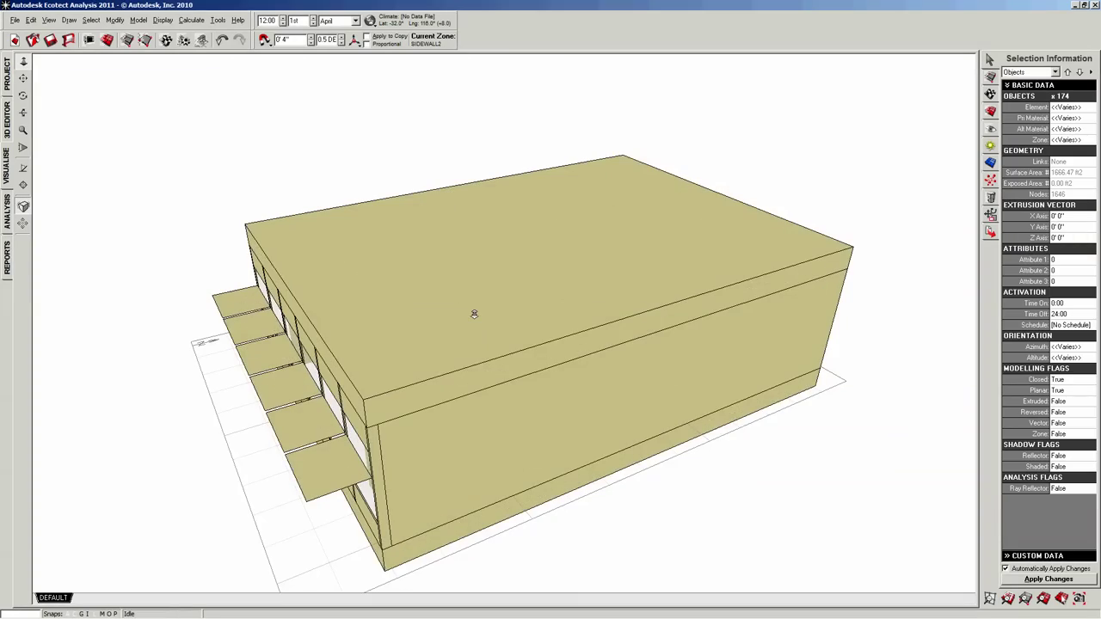
Hide the SIDEWALL1 zone to look through the open side at the interior and figures
mouse_move(474, 314)
right_down()
mouse_move(430, 187)
mouse_move(460, 253)
mouse_move(536, 302)
mouse_move(597, 289)
mouse_move(644, 298)
mouse_move(511, 277)
mouse_move(594, 296)
mouse_move(381, 290)
mouse_move(399, 306)
right_up()
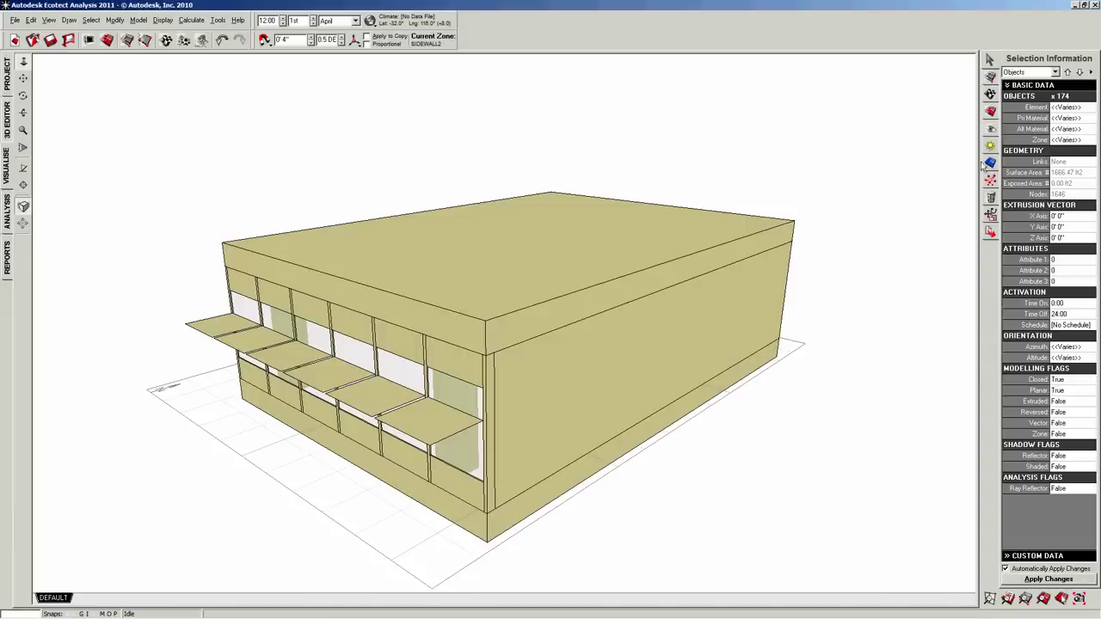
click(991, 86)
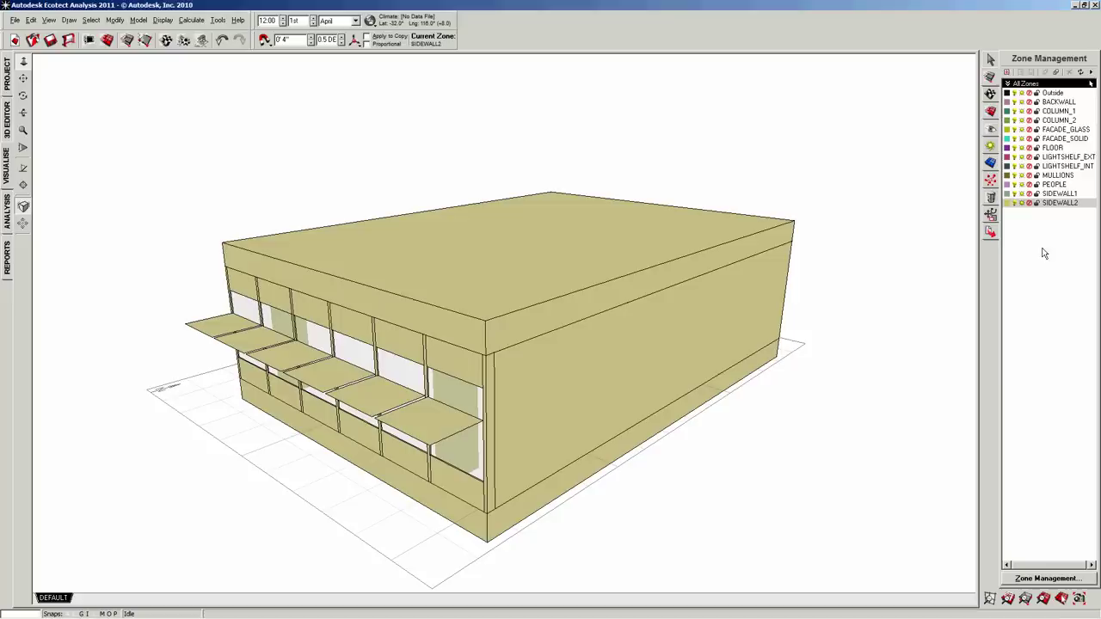
click(1015, 196)
middle_drag(447, 464, 564, 473)
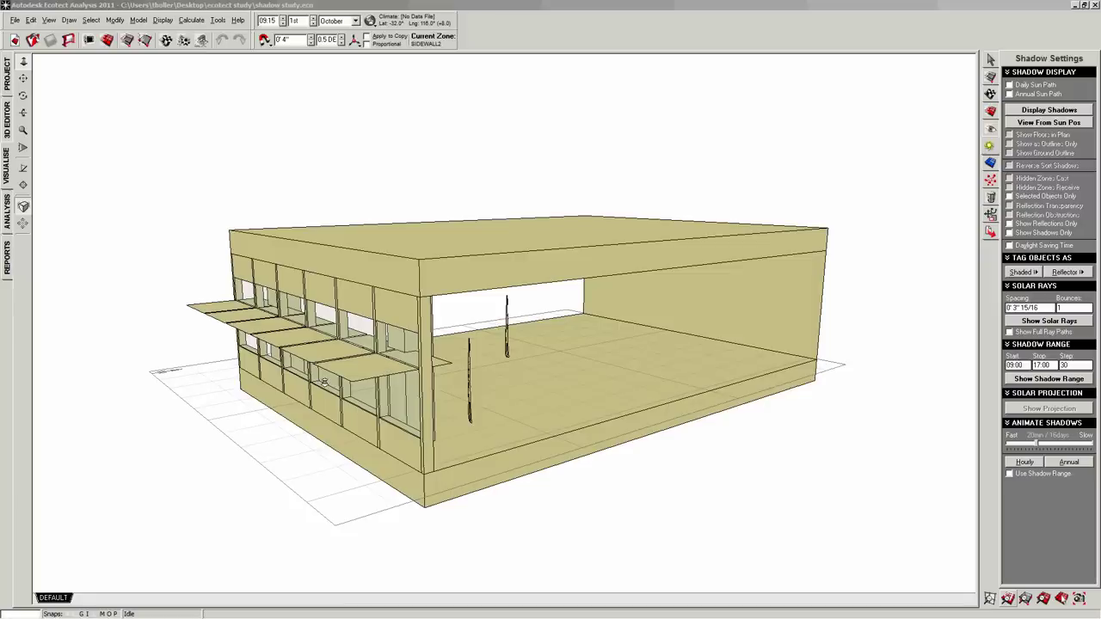
mouse_move(275, 293)
middle_down()
mouse_move(445, 277)
mouse_move(587, 342)
mouse_move(465, 233)
mouse_move(239, 291)
mouse_move(455, 288)
mouse_move(238, 279)
mouse_move(396, 293)
mouse_move(215, 293)
mouse_move(387, 293)
mouse_move(265, 287)
mouse_move(370, 293)
mouse_move(269, 295)
middle_up()
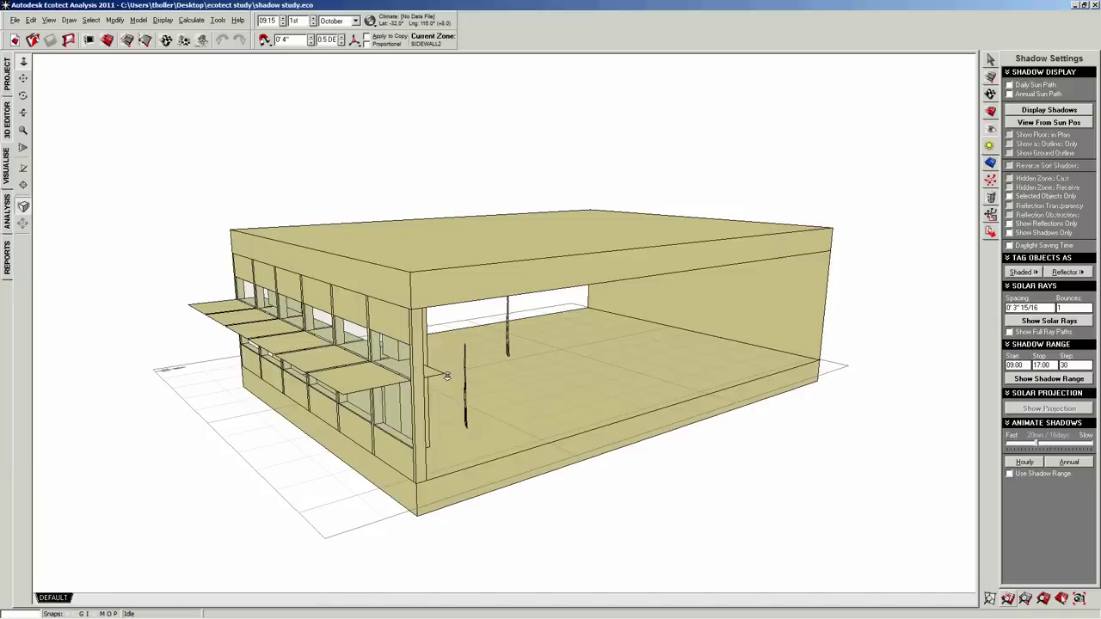
middle_drag(450, 378, 439, 353)
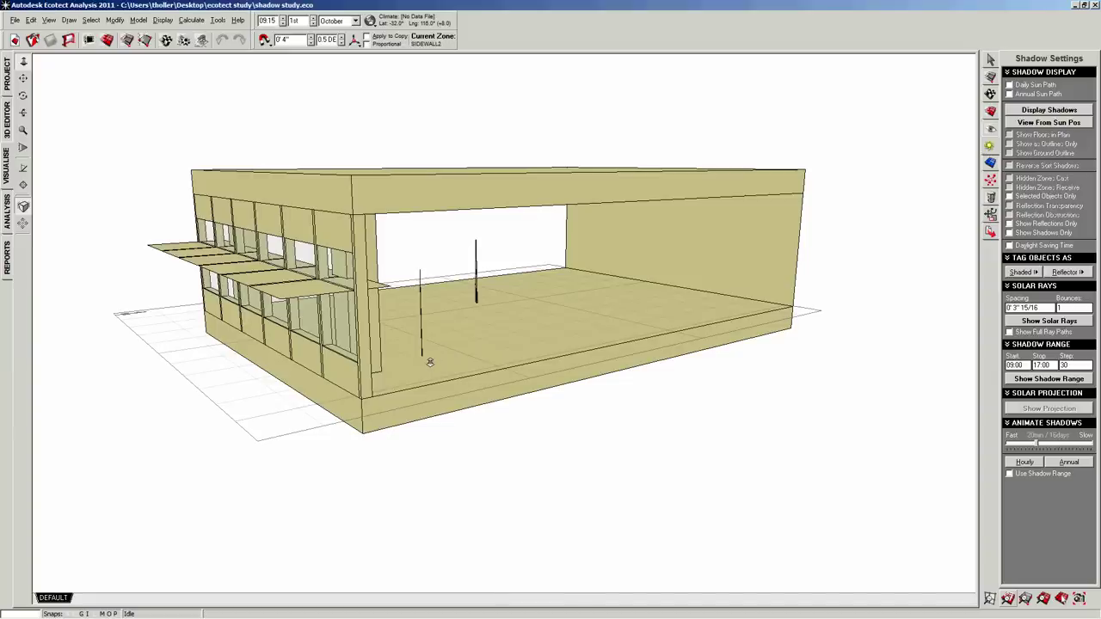
scroll(437, 336, up, 6)
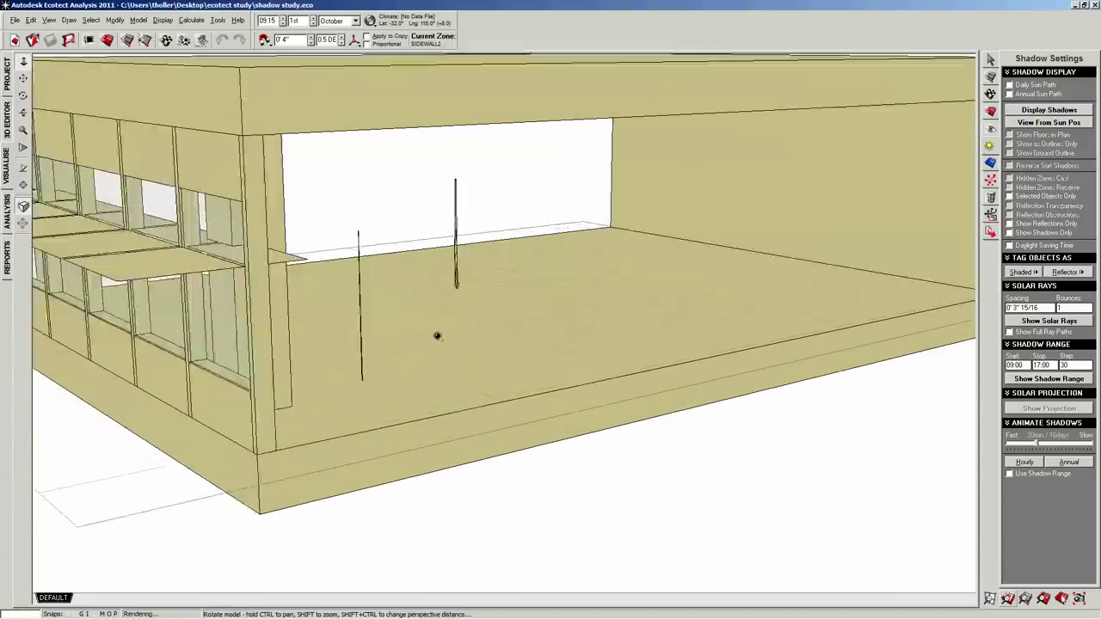
scroll(482, 309, down, 4)
scroll(419, 337, up, 4)
scroll(419, 337, down, 8)
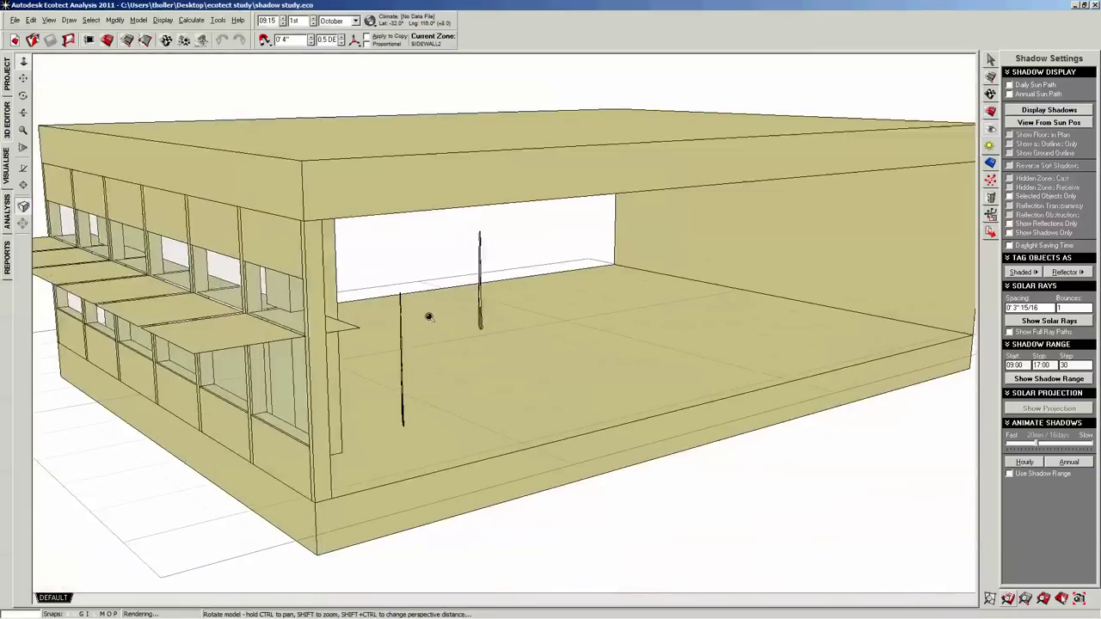
scroll(447, 327, up, 2)
middle_drag(464, 337, 390, 342)
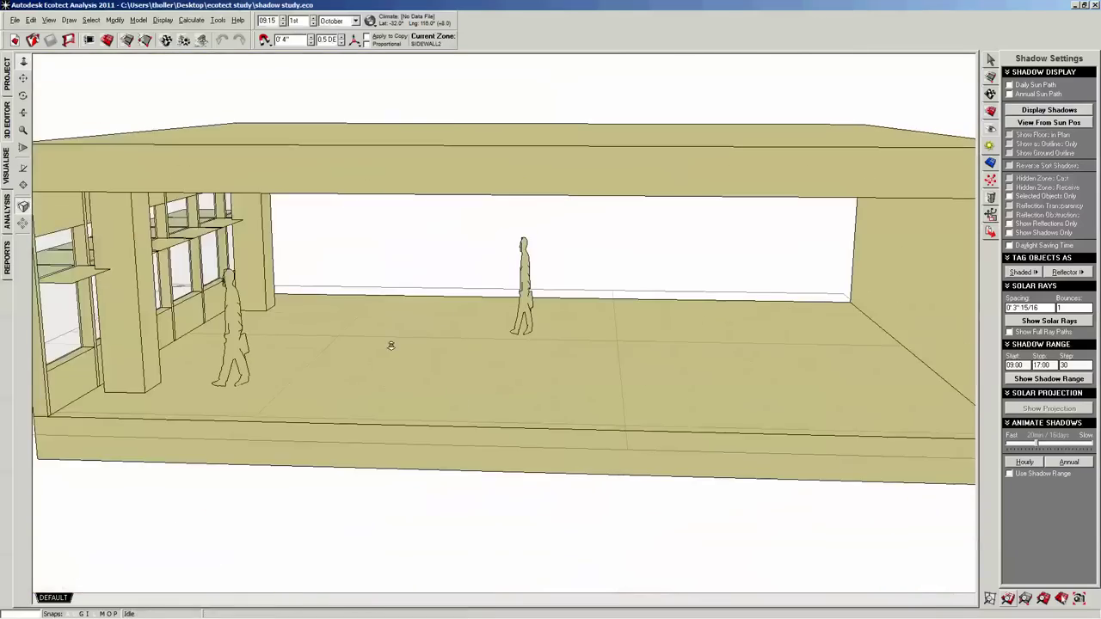
scroll(386, 312, up, 3)
scroll(430, 310, down, 3)
middle_drag(430, 310, 421, 341)
scroll(422, 339, up, 8)
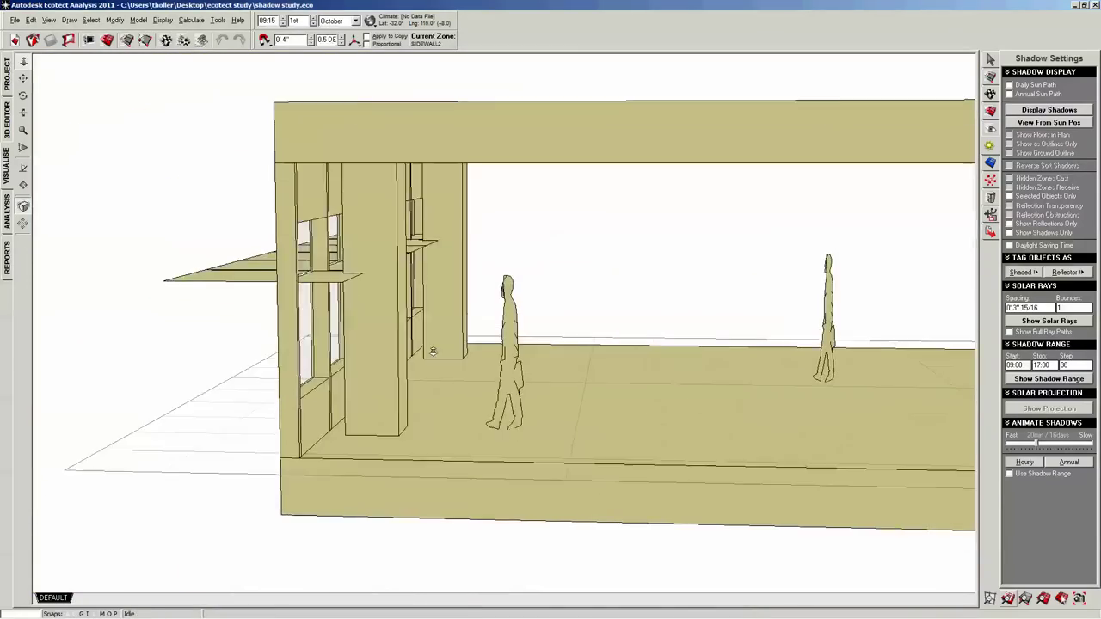
scroll(404, 334, down, 6)
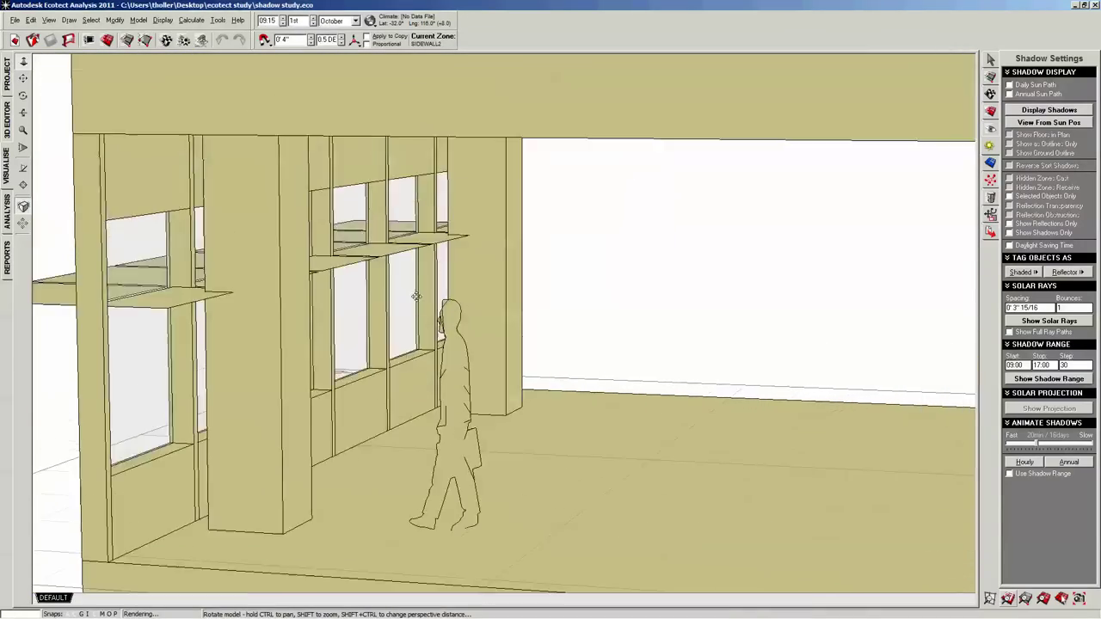
scroll(309, 315, up, 2)
scroll(310, 314, down, 5)
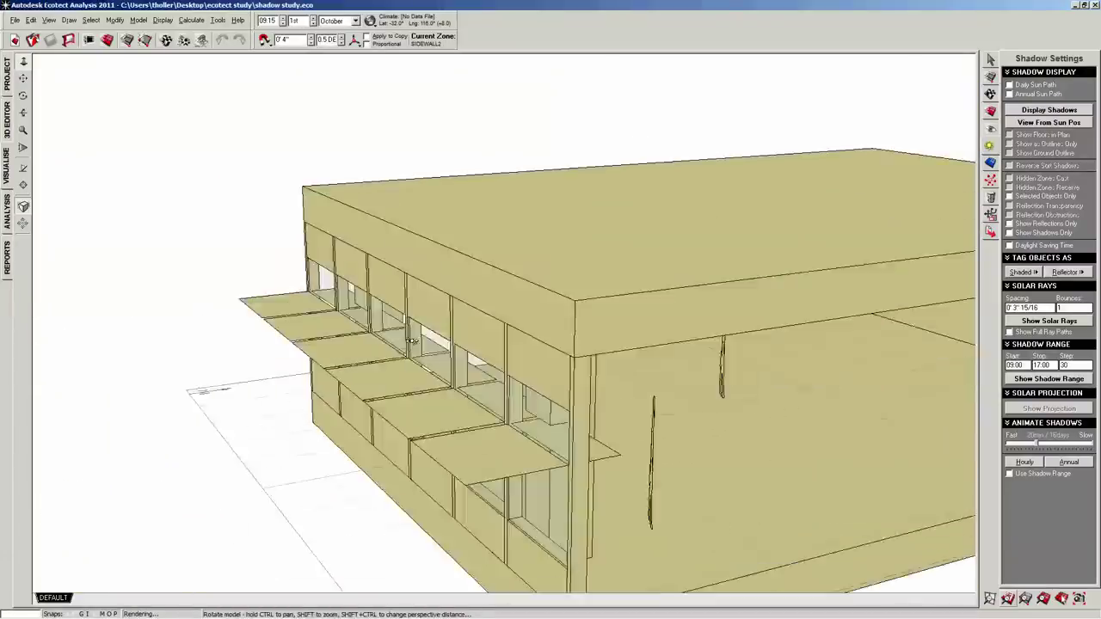
middle_drag(310, 315, 431, 260)
scroll(431, 260, down, 5)
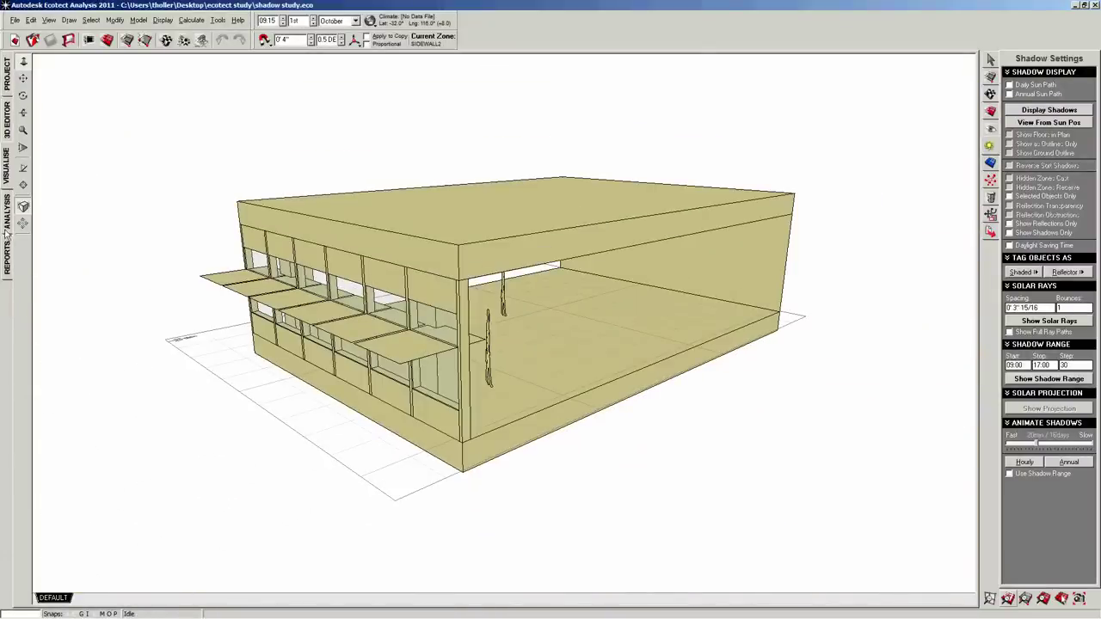
Check the project page, inspect the back wall panel's properties, then return to the shaded view
click(7, 86)
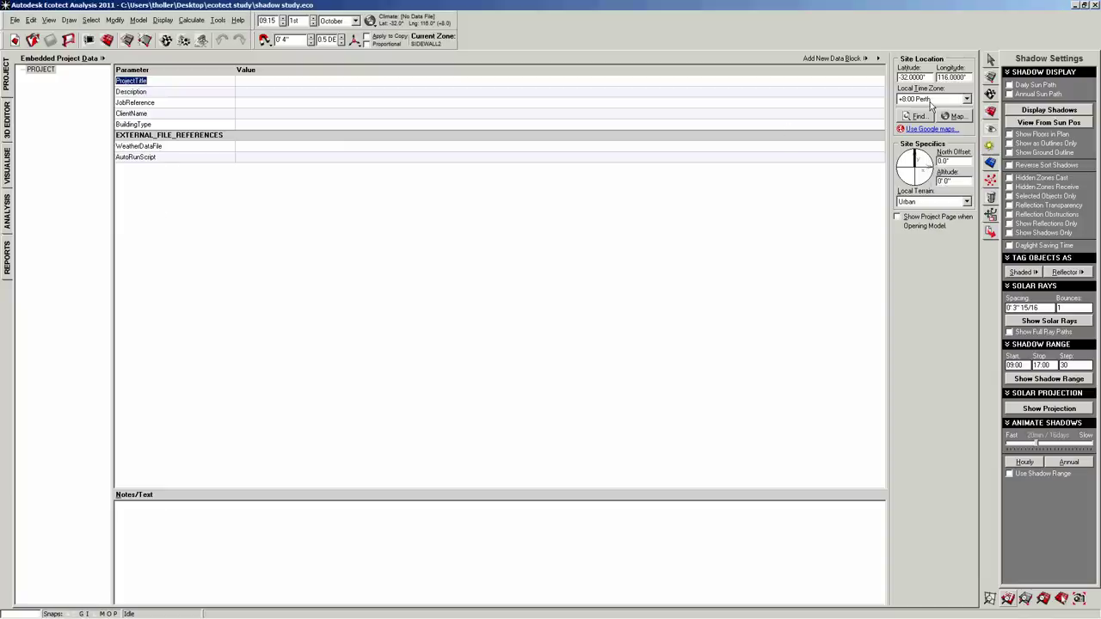
click(9, 129)
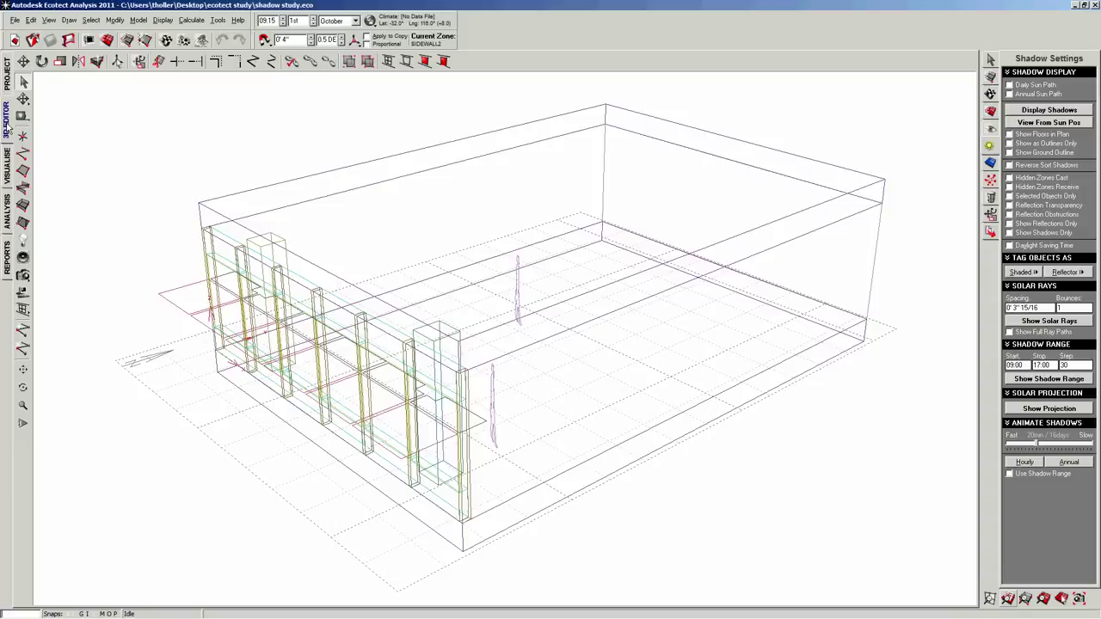
click(871, 282)
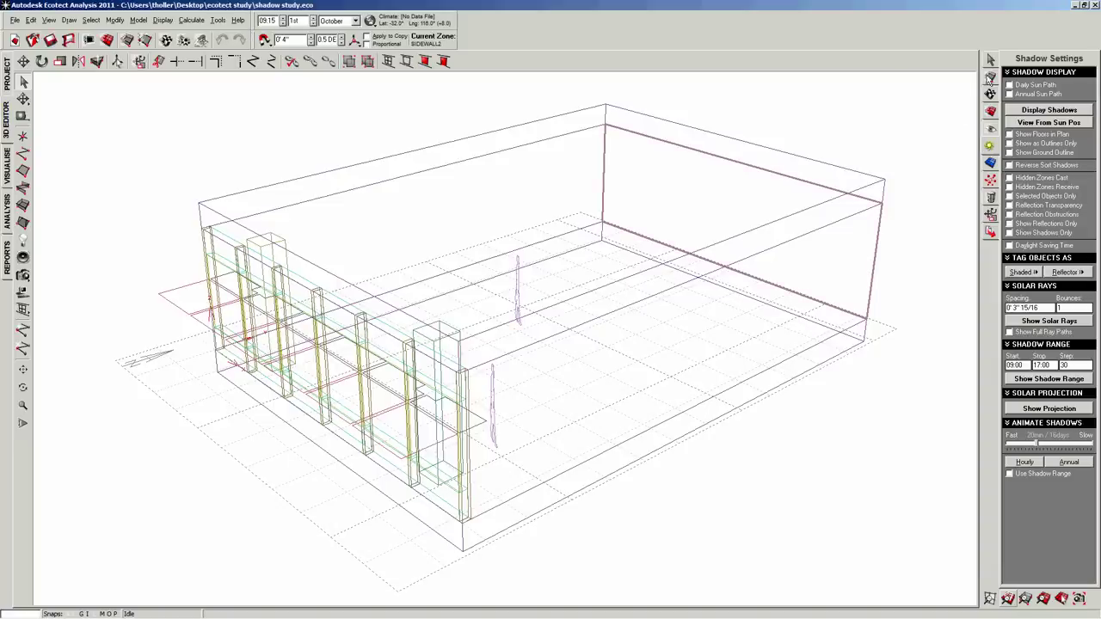
click(988, 58)
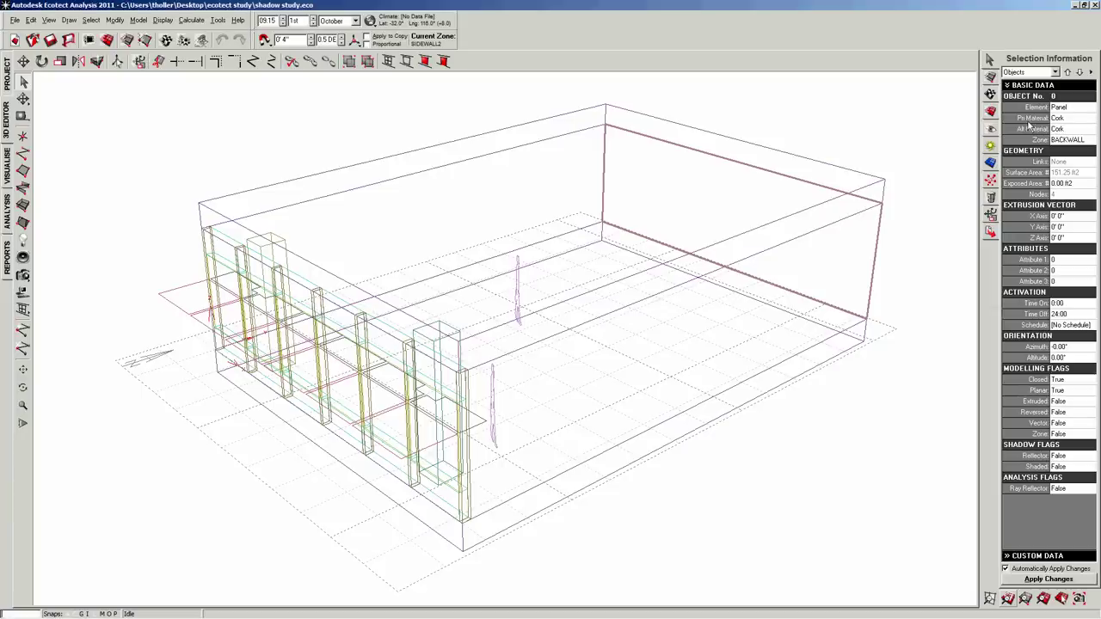
click(919, 241)
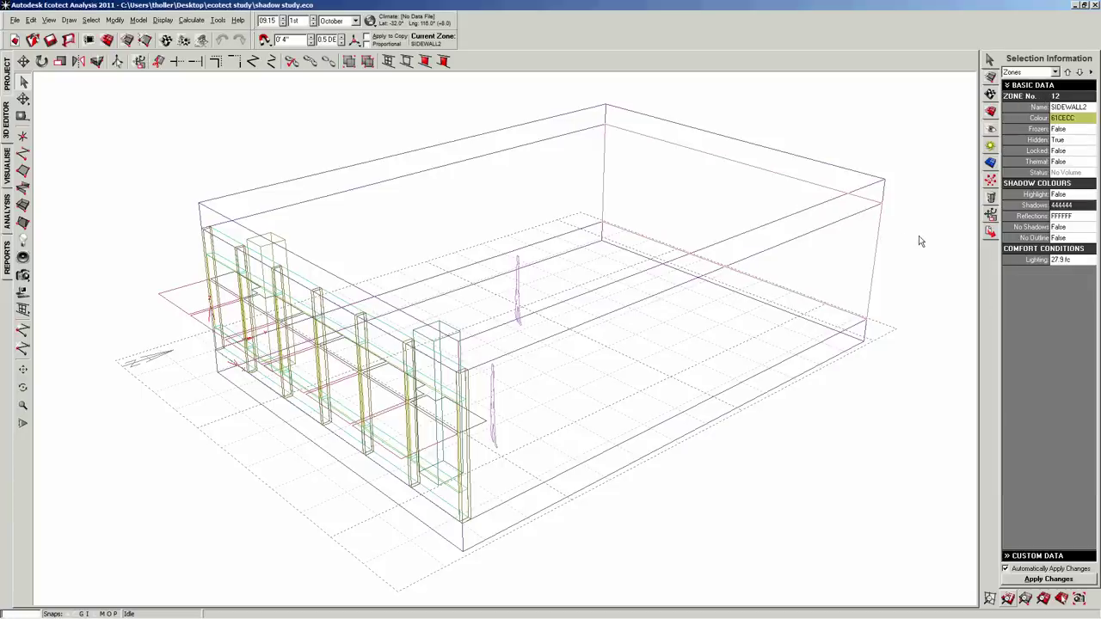
click(8, 170)
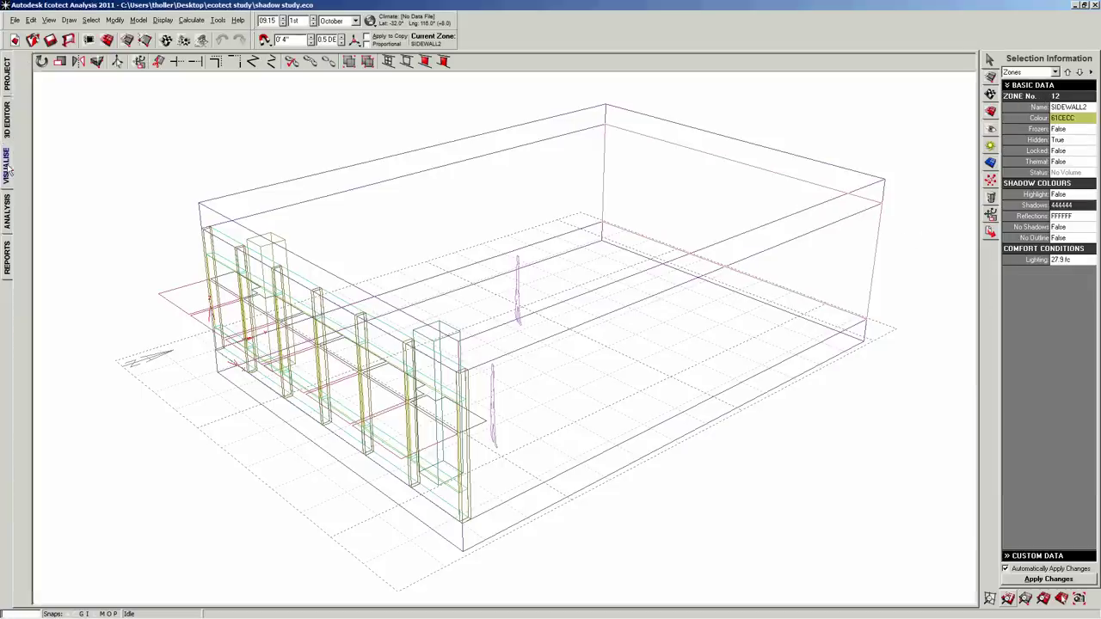
mouse_move(442, 299)
right_down()
mouse_move(776, 279)
mouse_move(524, 287)
mouse_move(482, 216)
mouse_move(422, 290)
right_up()
View the Cork material lists, check the analysis and reports pages, then show the shaded 3-D model
click(990, 95)
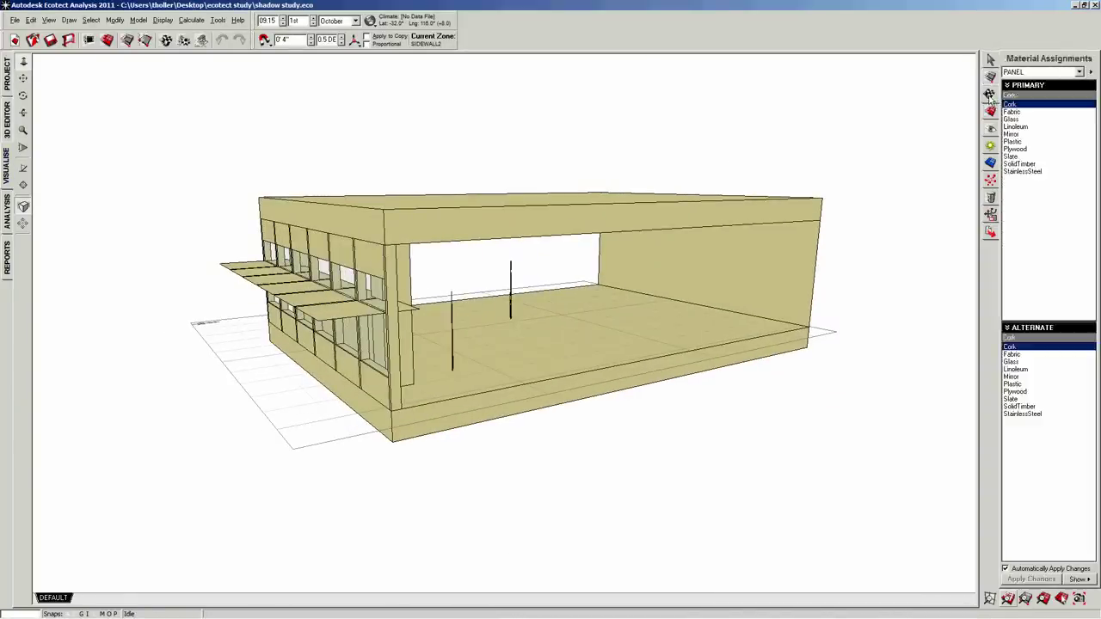
click(7, 211)
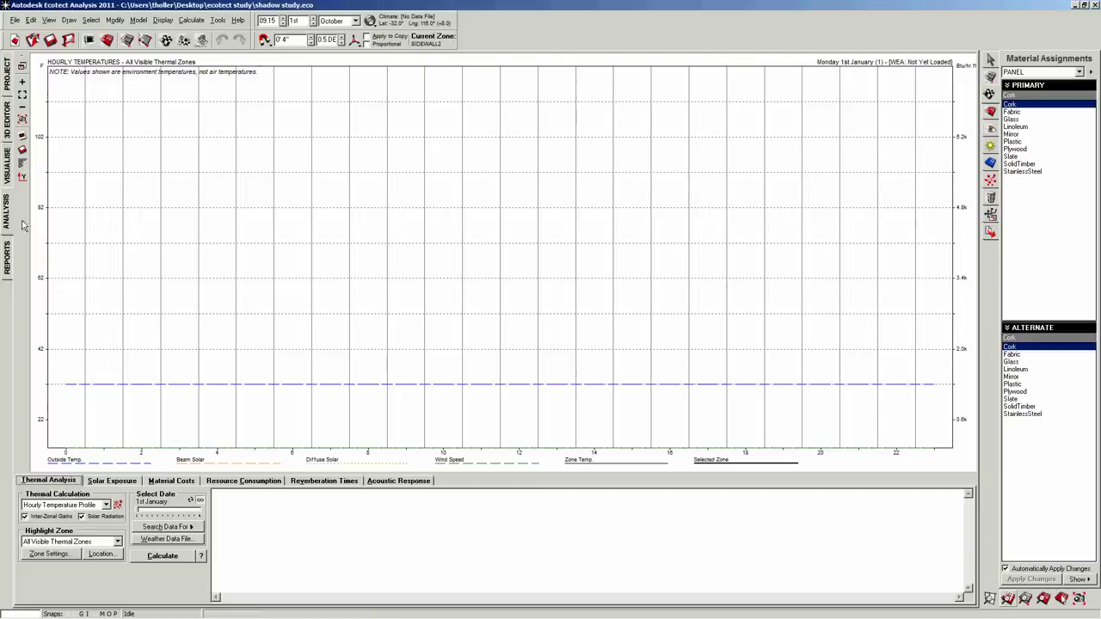
click(8, 257)
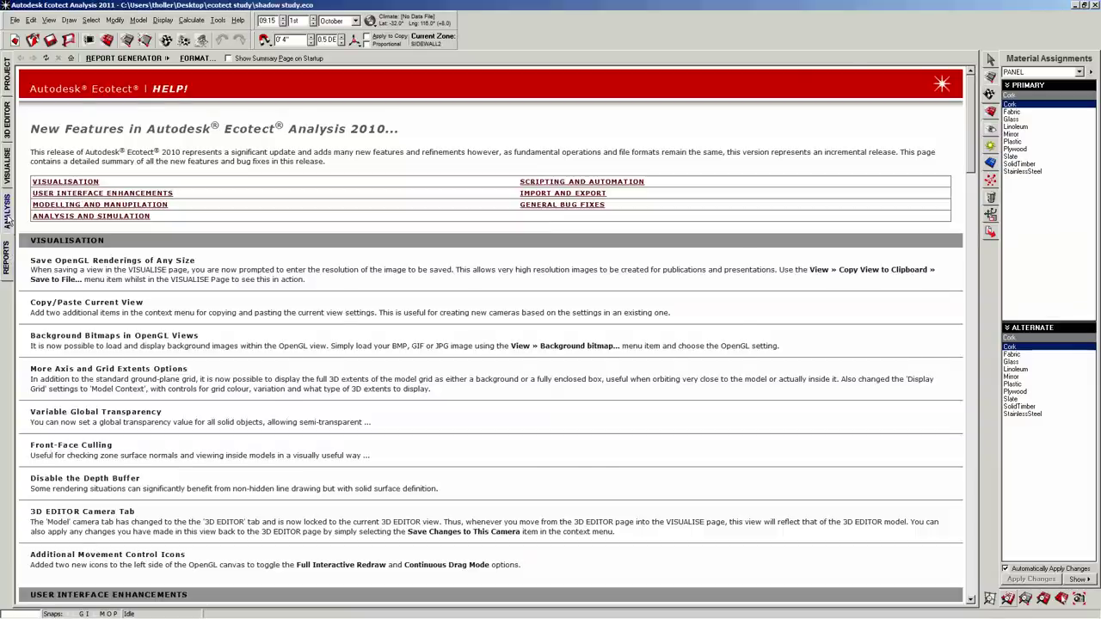
click(9, 220)
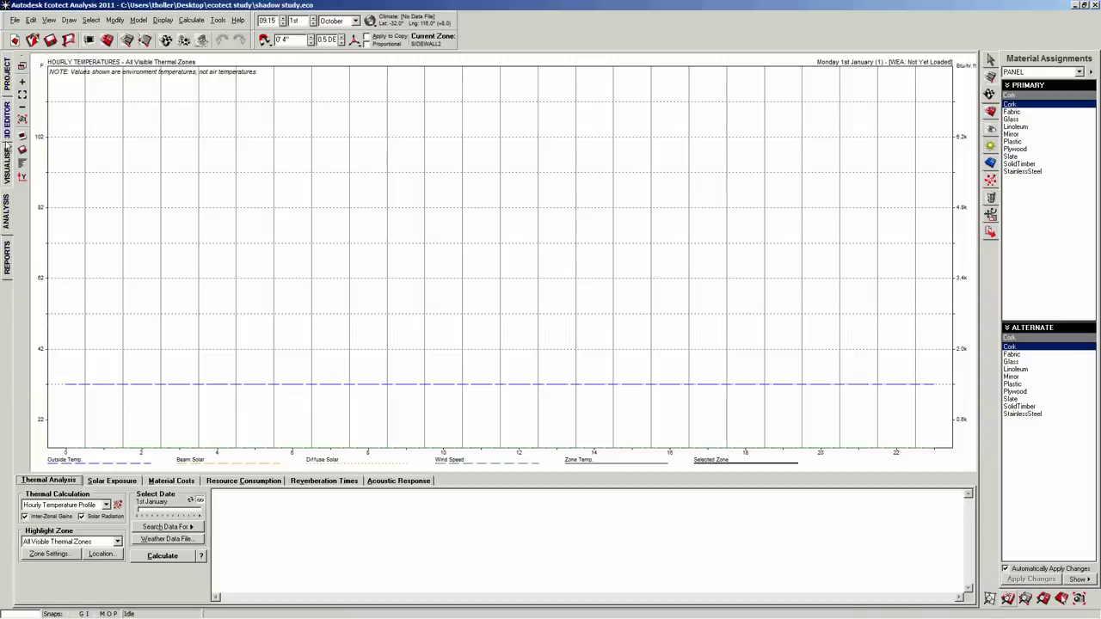
click(8, 160)
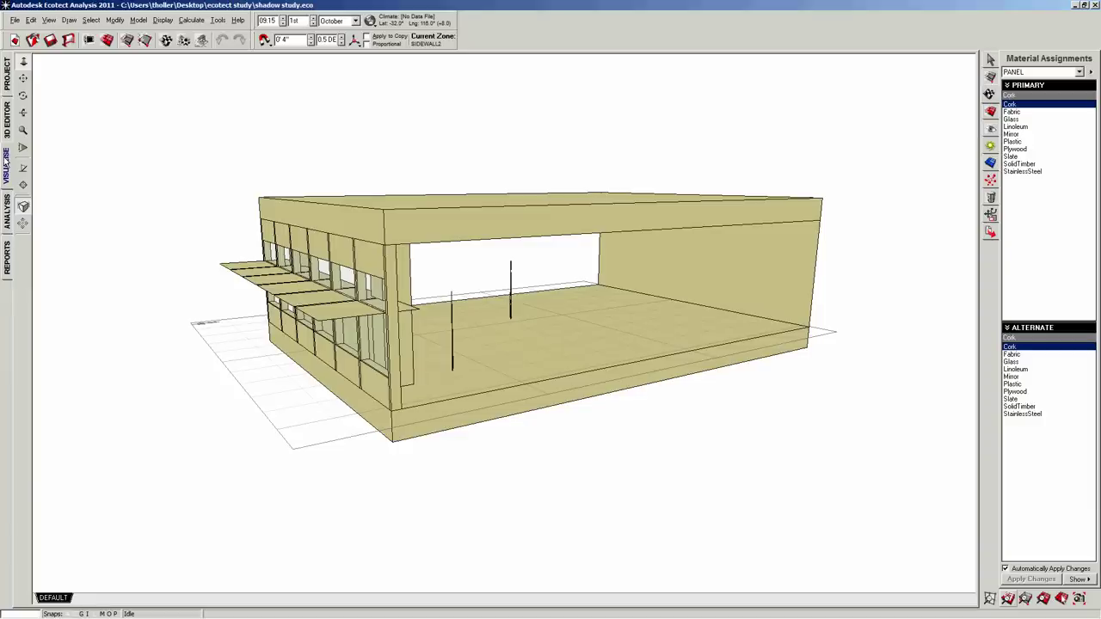
Toggle the side and back wall zones' visibility in Zone Management
click(989, 77)
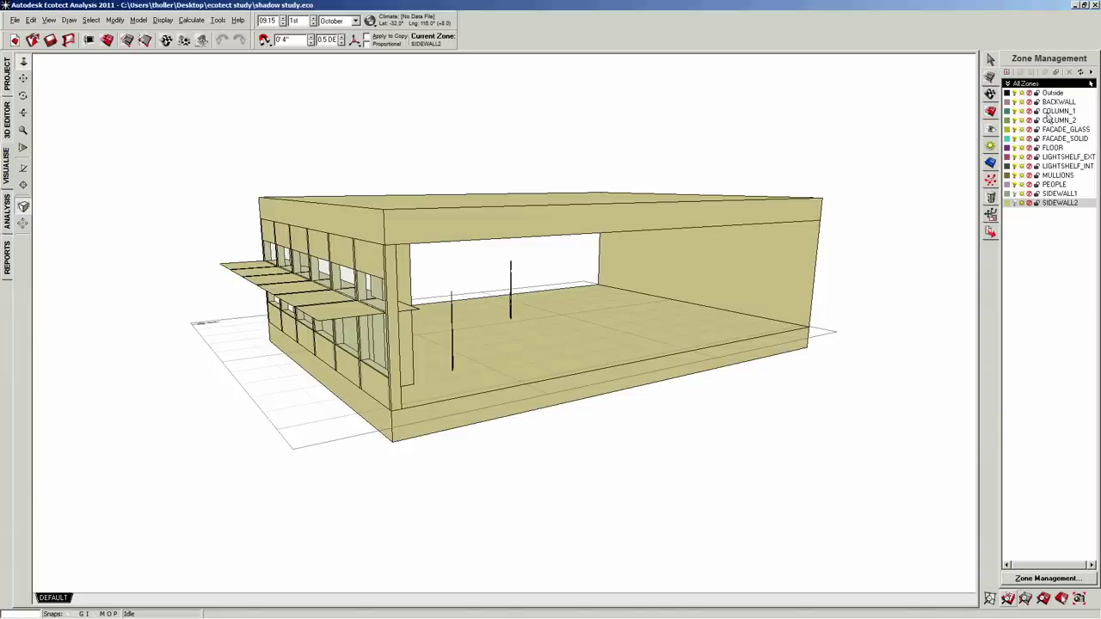
click(1015, 203)
click(1015, 203)
click(1015, 194)
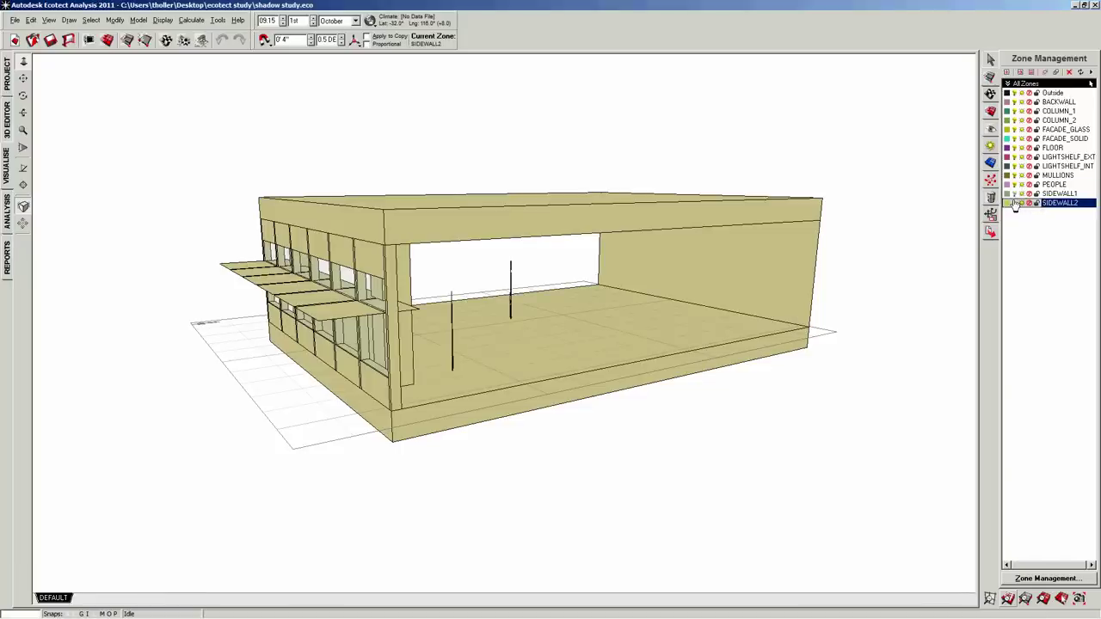
click(989, 95)
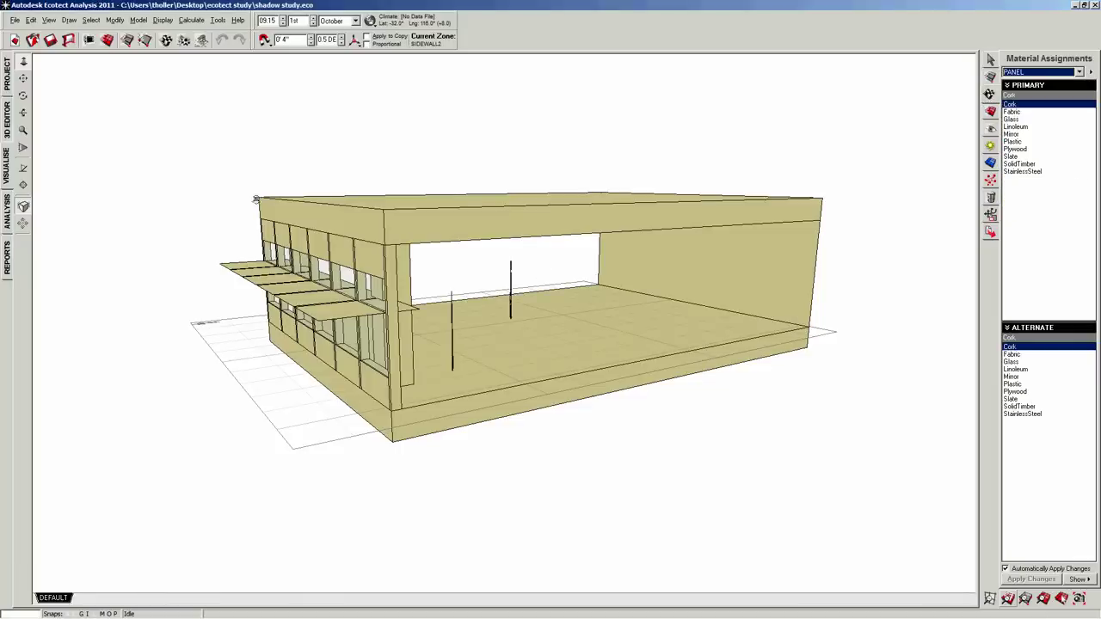
Assign Plywood to the right side wall and show the shaded view's Display Settings
click(7, 127)
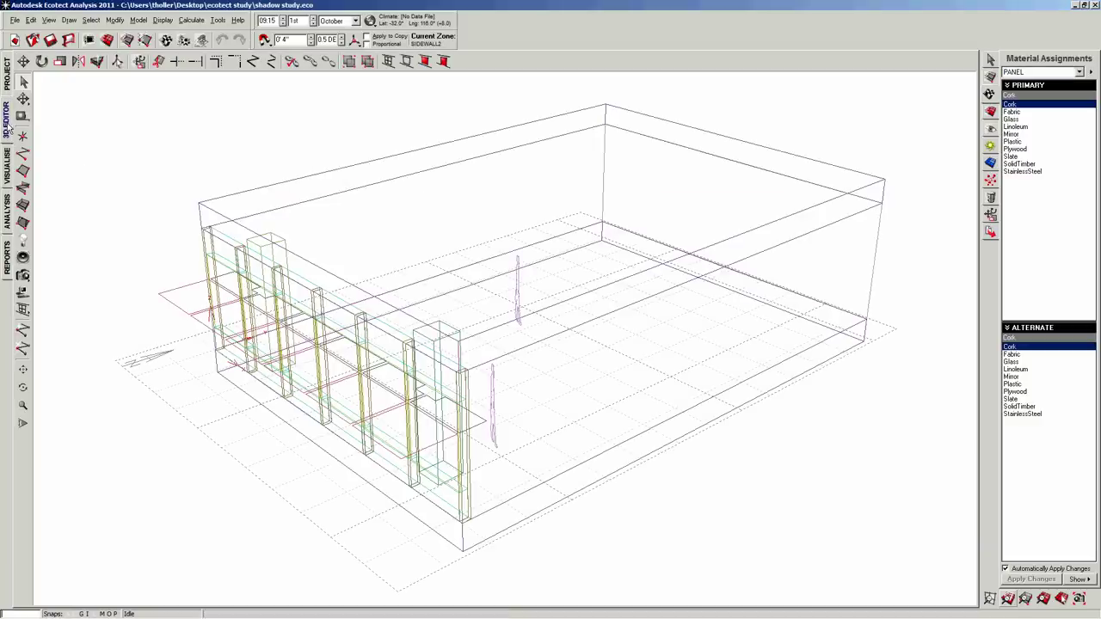
click(874, 271)
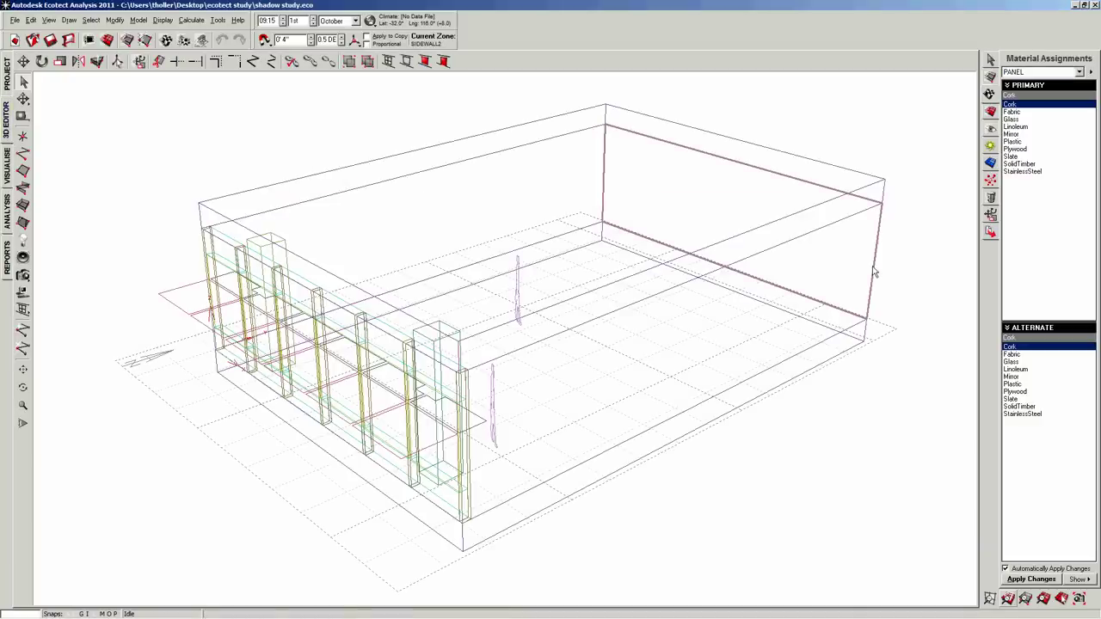
click(1015, 149)
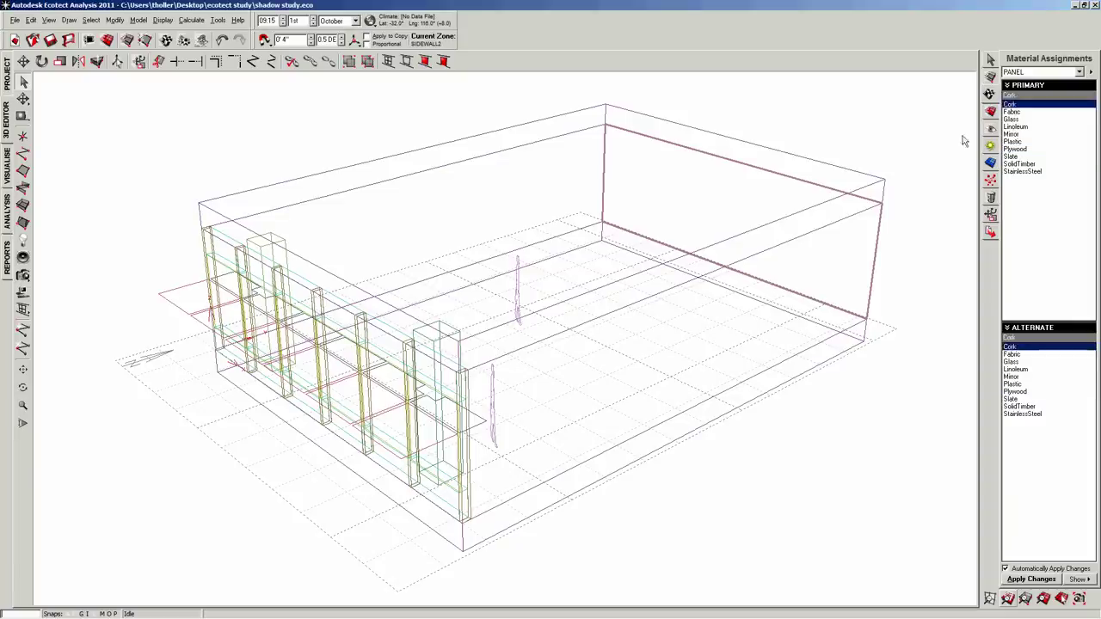
click(920, 138)
click(8, 179)
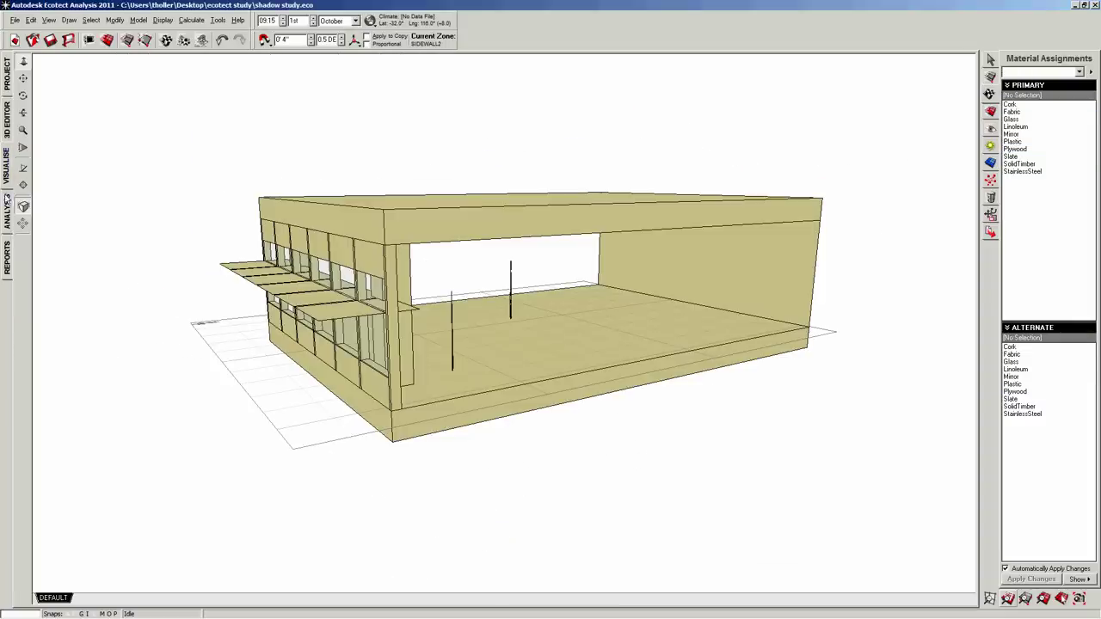
click(991, 112)
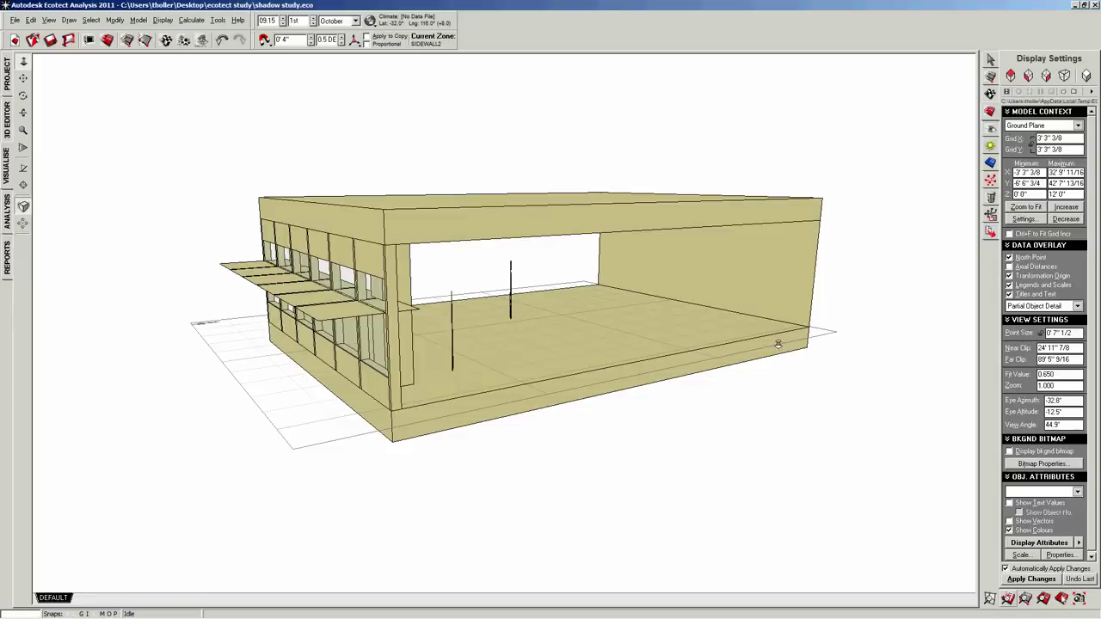
Test Zone Colour and Sketchy Lines, ending with material colours, plain outlines and extended line ends
click(990, 129)
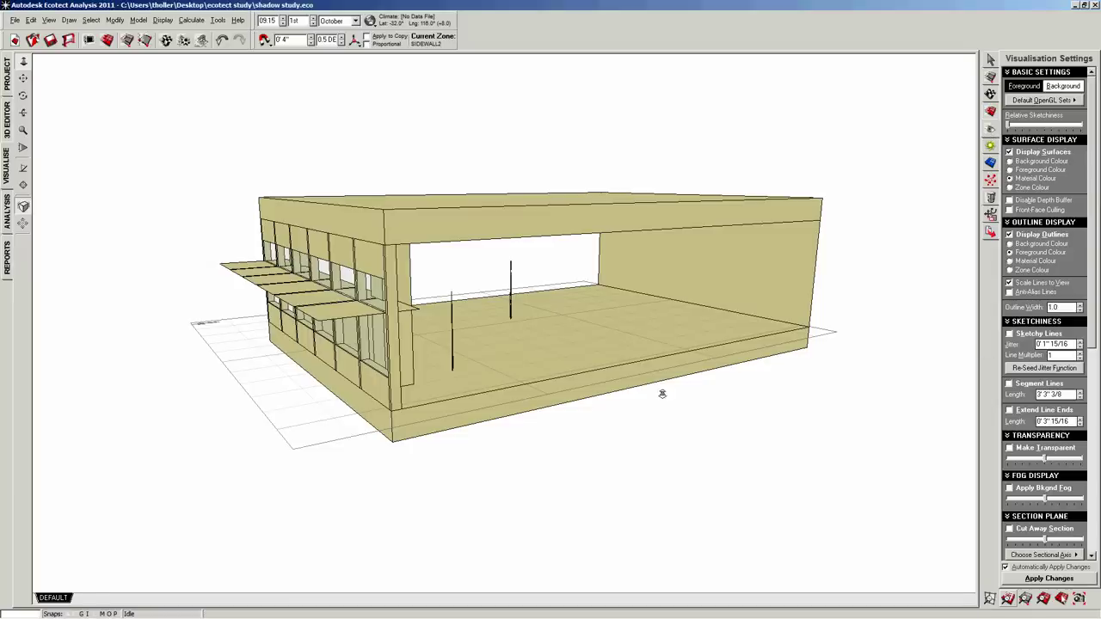
mouse_move(514, 383)
mouse_down()
mouse_move(447, 391)
mouse_move(487, 452)
mouse_move(520, 391)
mouse_up()
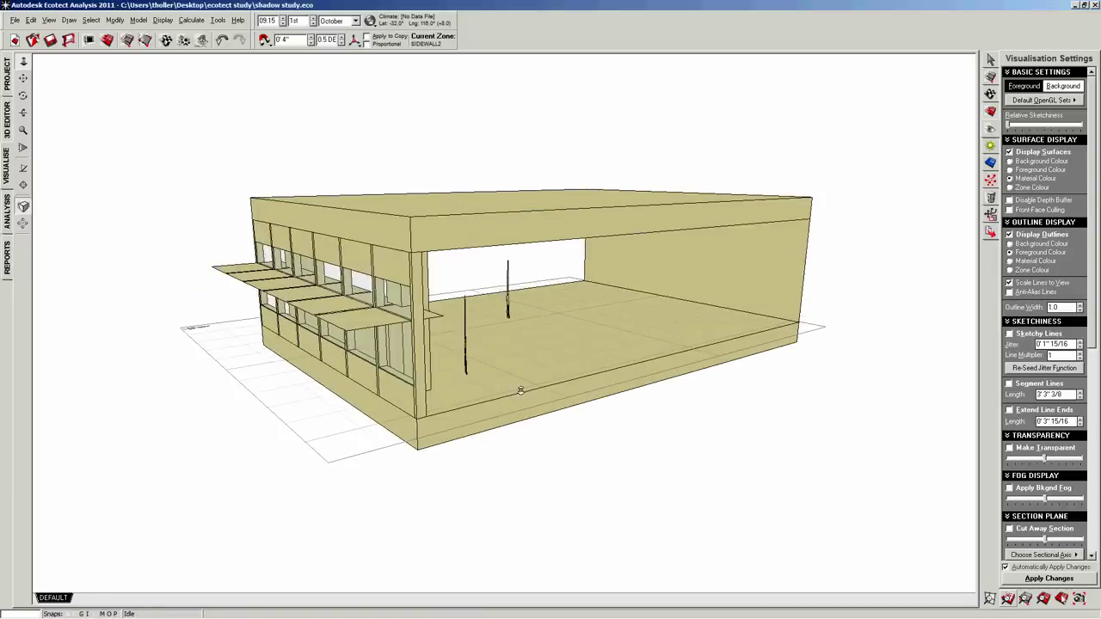
click(1011, 187)
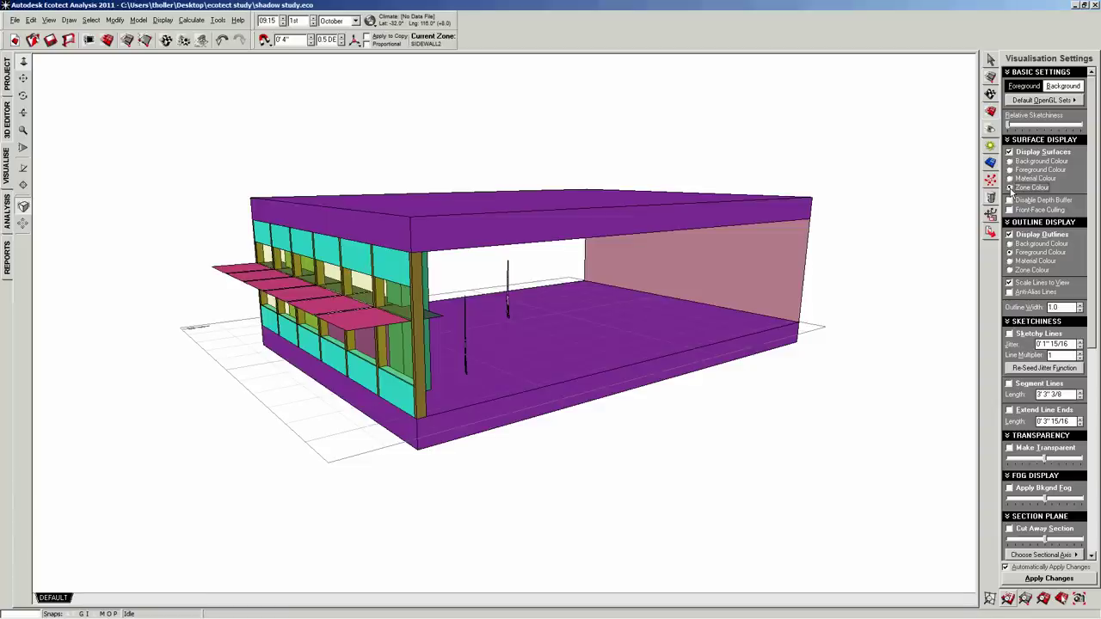
click(1010, 178)
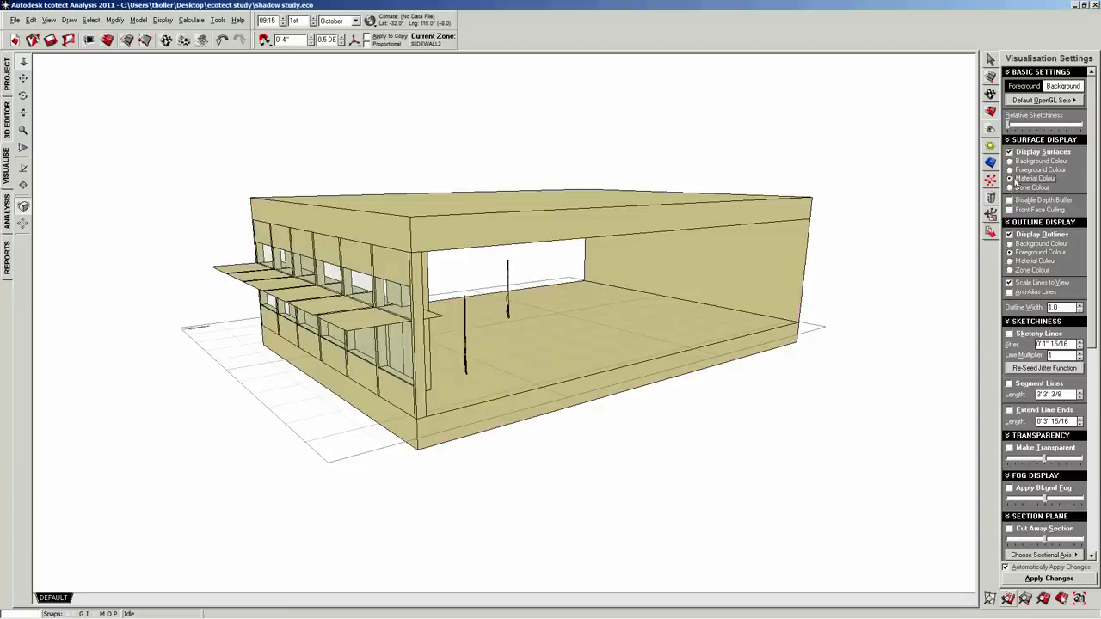
click(1010, 333)
click(1010, 334)
click(1010, 384)
click(1010, 410)
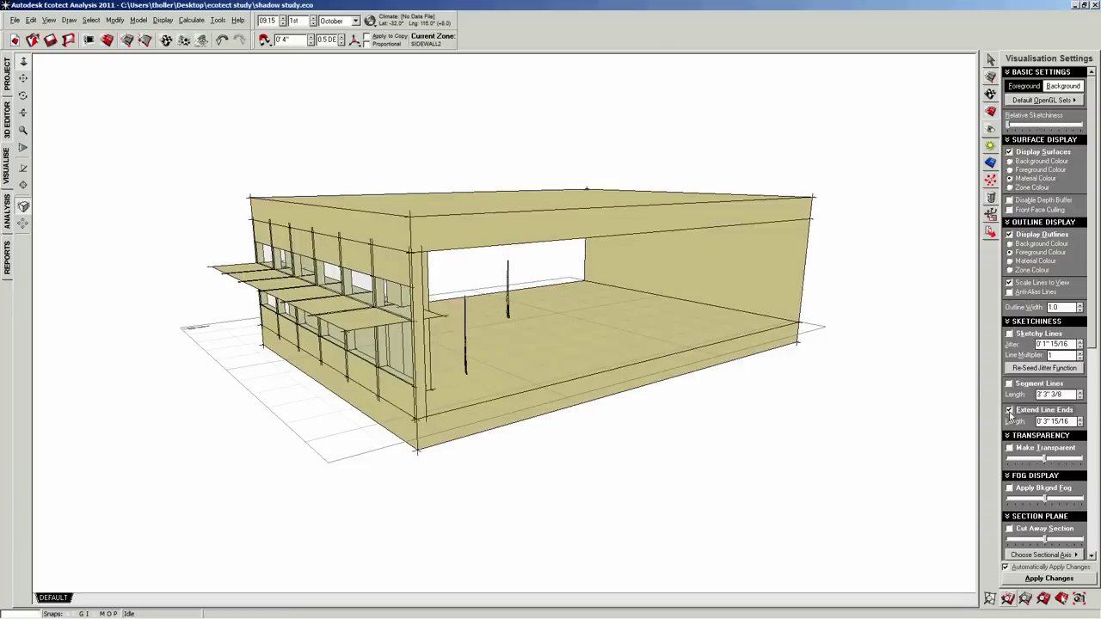
mouse_move(621, 377)
right_down()
mouse_move(670, 408)
mouse_move(504, 389)
mouse_move(608, 371)
right_up()
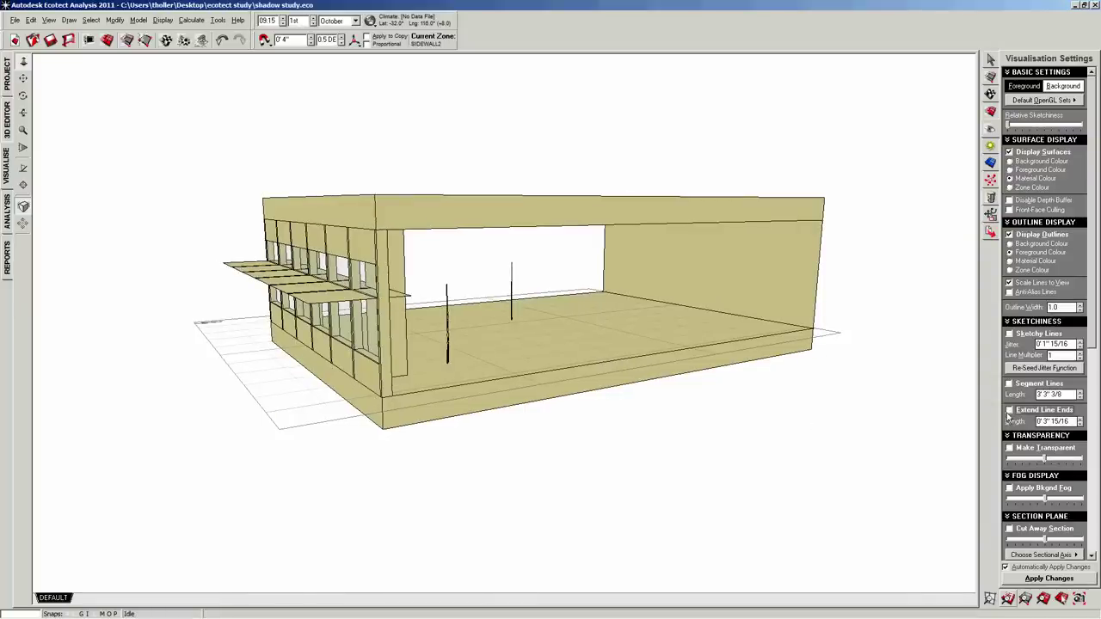
Try a Z-axis cut-away section at several heights, then remove it and open Shadow Settings
click(1009, 529)
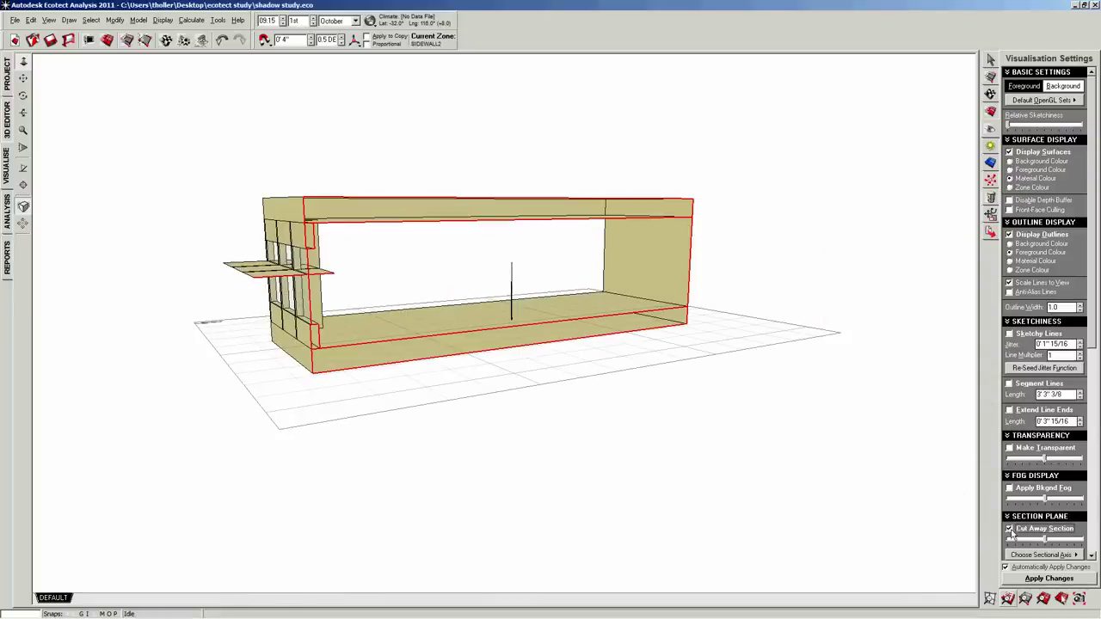
drag(1045, 543, 1038, 548)
click(1040, 554)
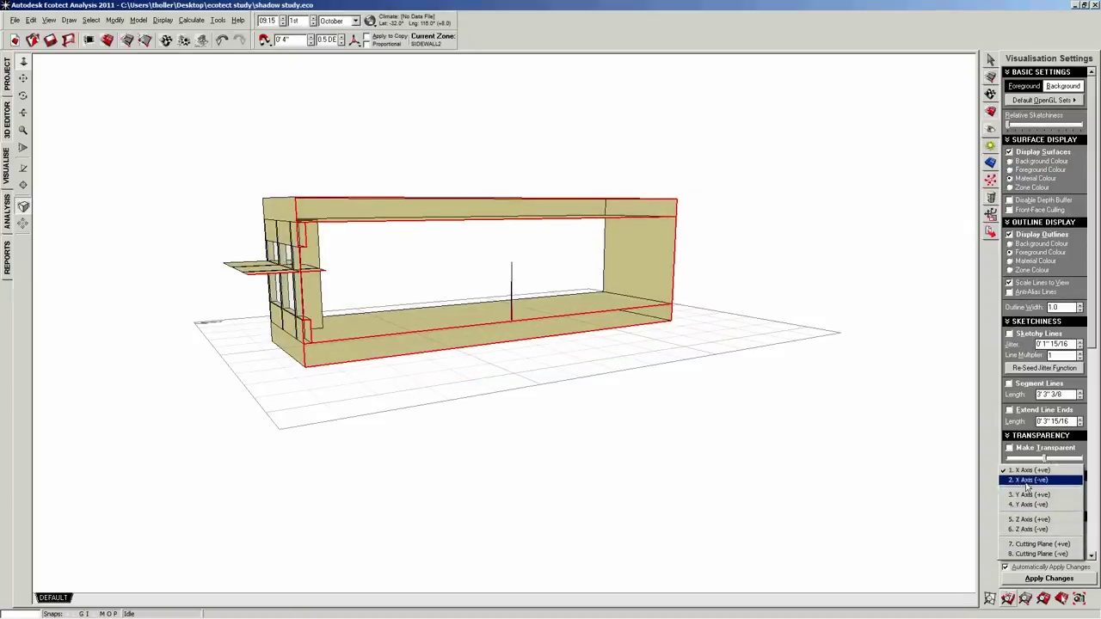
click(1024, 524)
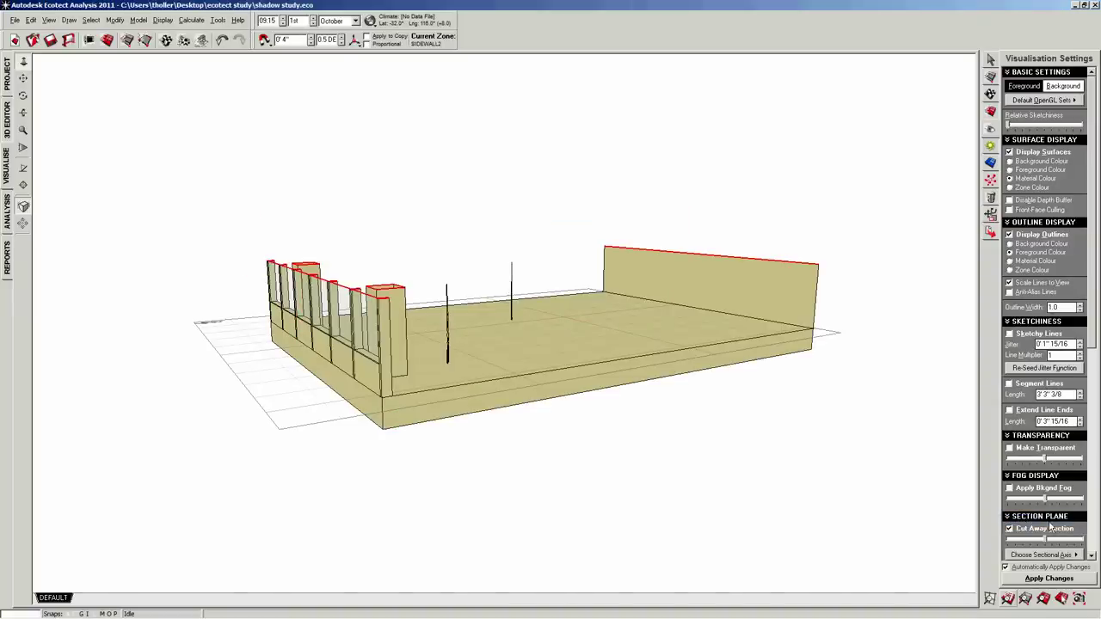
drag(1045, 538, 1050, 538)
right_drag(722, 391, 664, 457)
drag(1055, 540, 1032, 547)
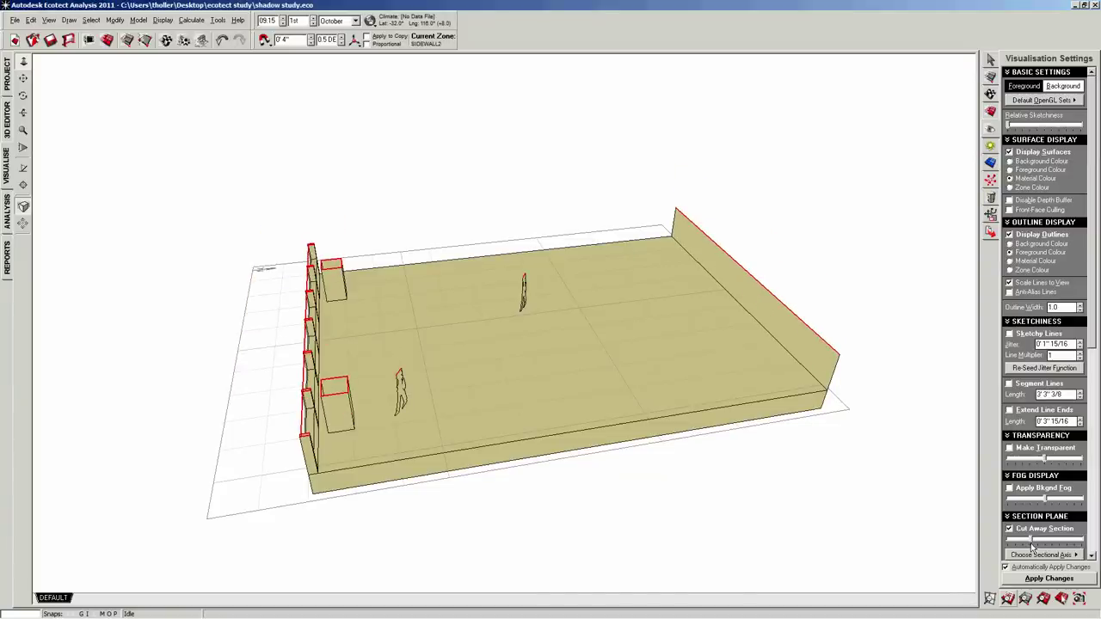
click(1009, 529)
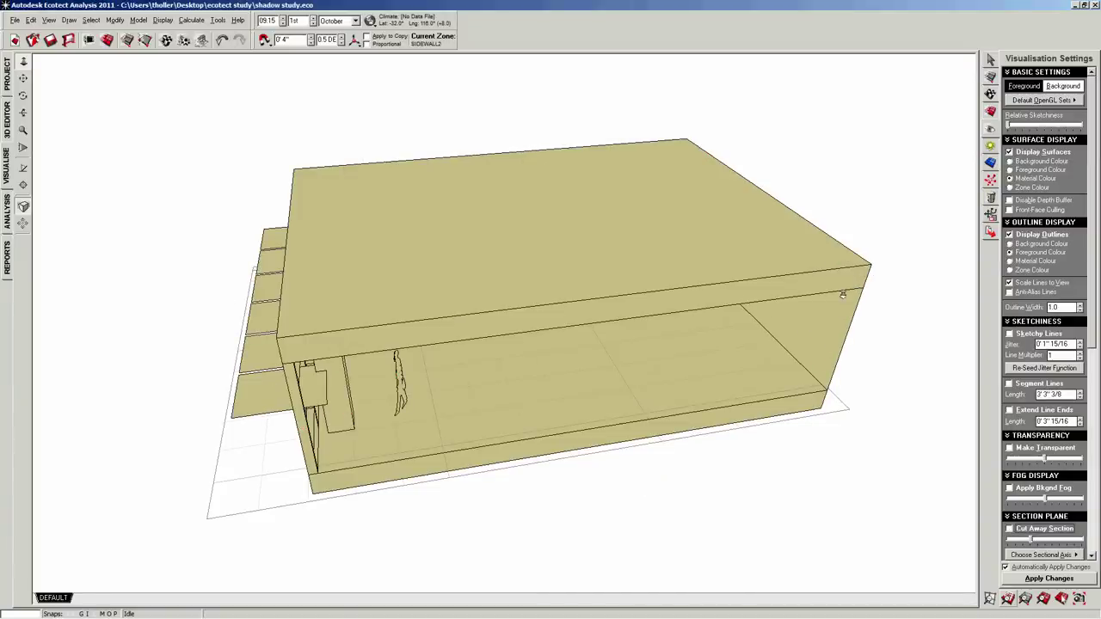
click(990, 147)
Turn on cast shadows and orbit around the shadowed building
right_drag(735, 243, 563, 340)
click(1032, 114)
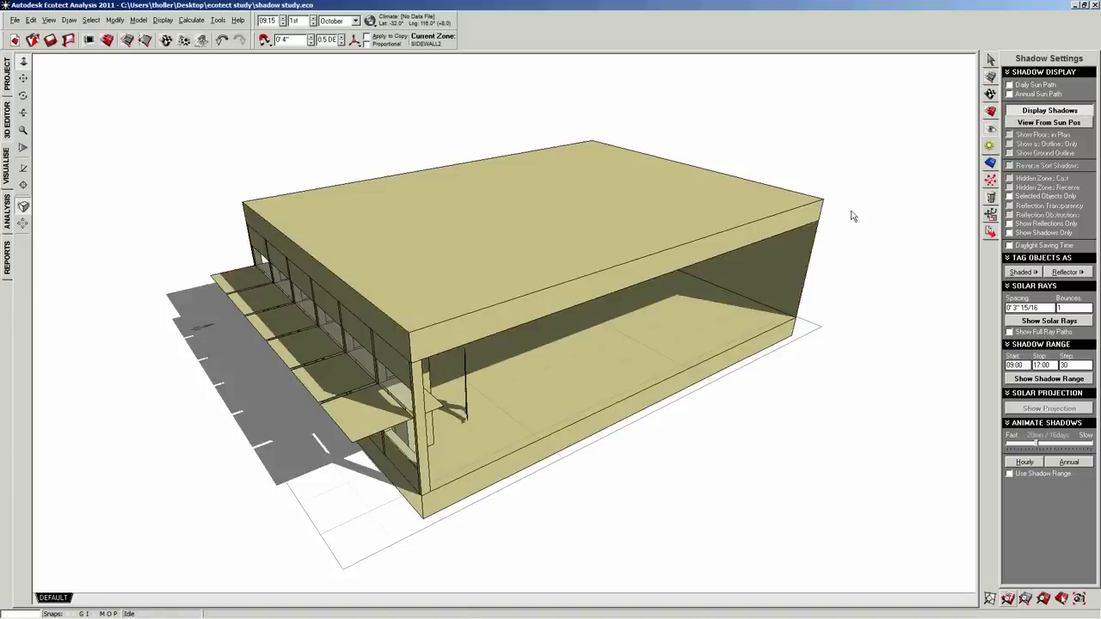
right_drag(852, 214, 497, 357)
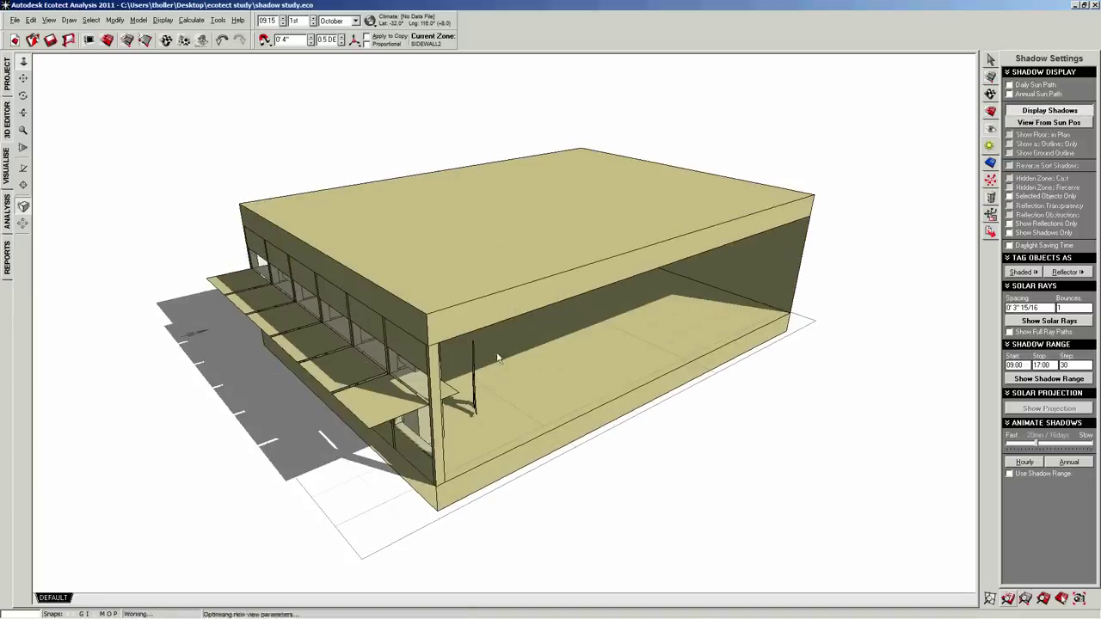
Add daily and annual sun-path diagrams and move the sun to 09:00 on 1st October
click(1010, 85)
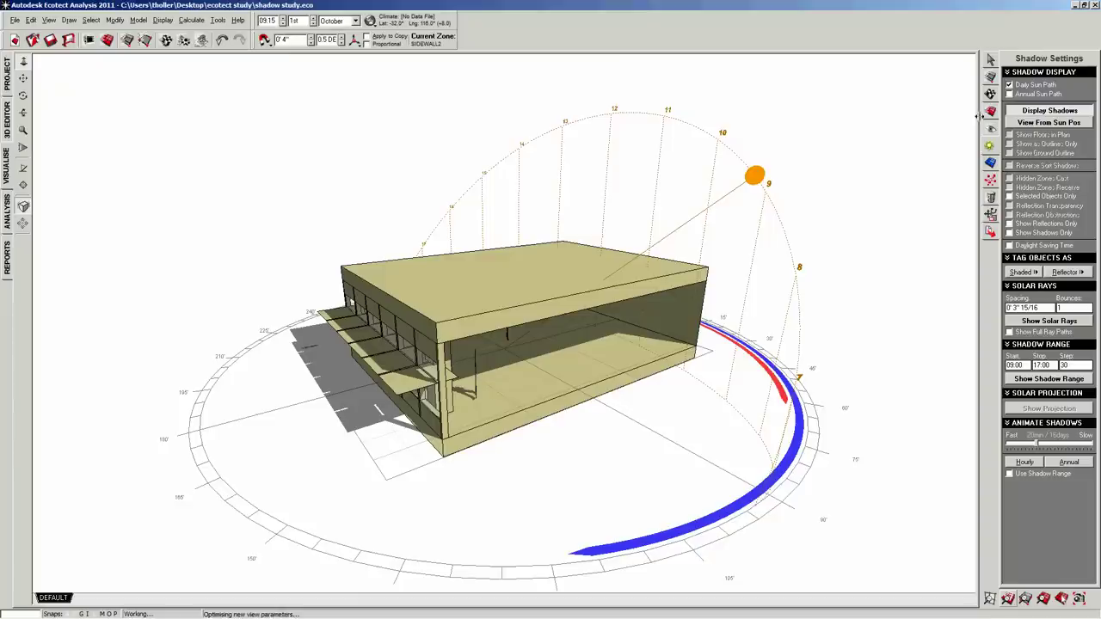
click(1010, 94)
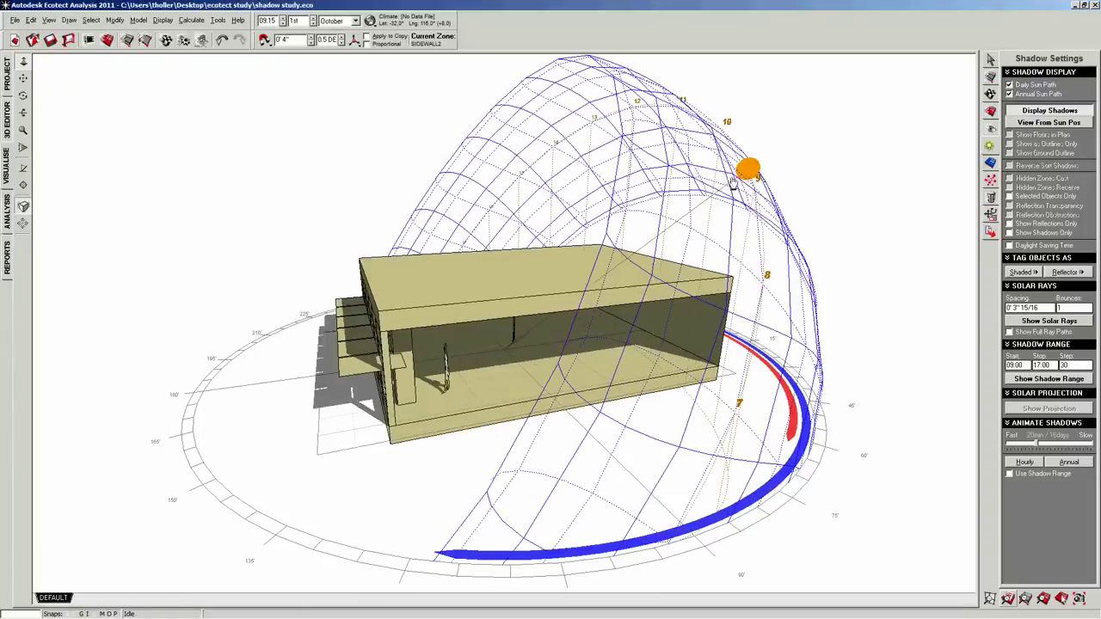
mouse_move(745, 233)
mouse_down()
mouse_move(751, 255)
mouse_move(710, 78)
mouse_move(663, 123)
mouse_move(696, 180)
mouse_move(705, 168)
mouse_move(661, 95)
mouse_move(692, 186)
mouse_move(698, 313)
mouse_move(756, 241)
mouse_up()
right_drag(756, 242, 482, 252)
right_drag(530, 342, 255, 342)
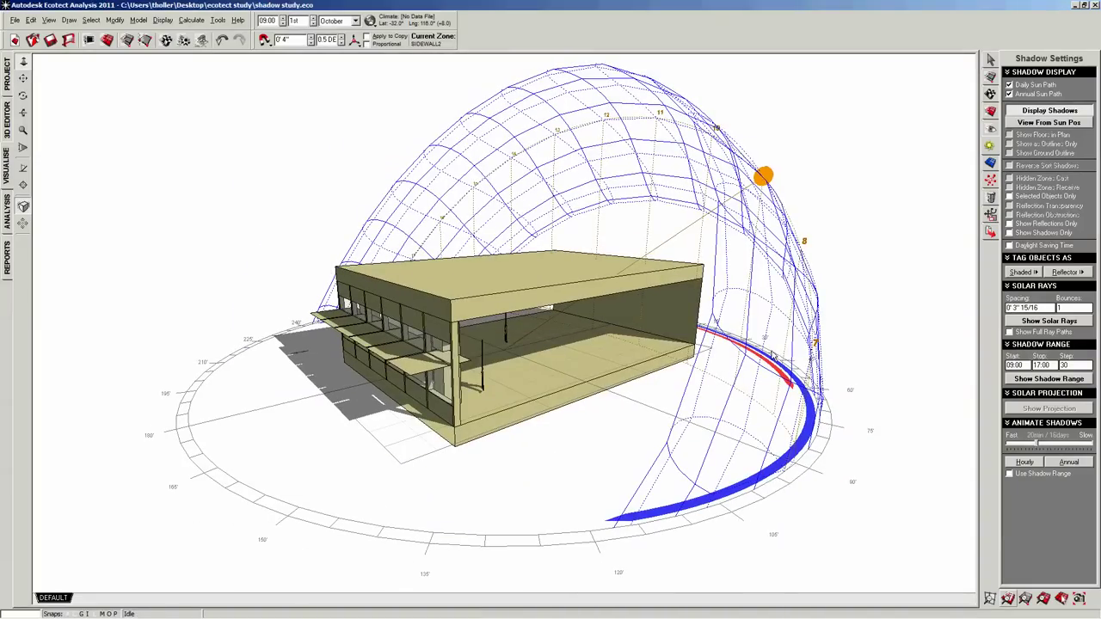